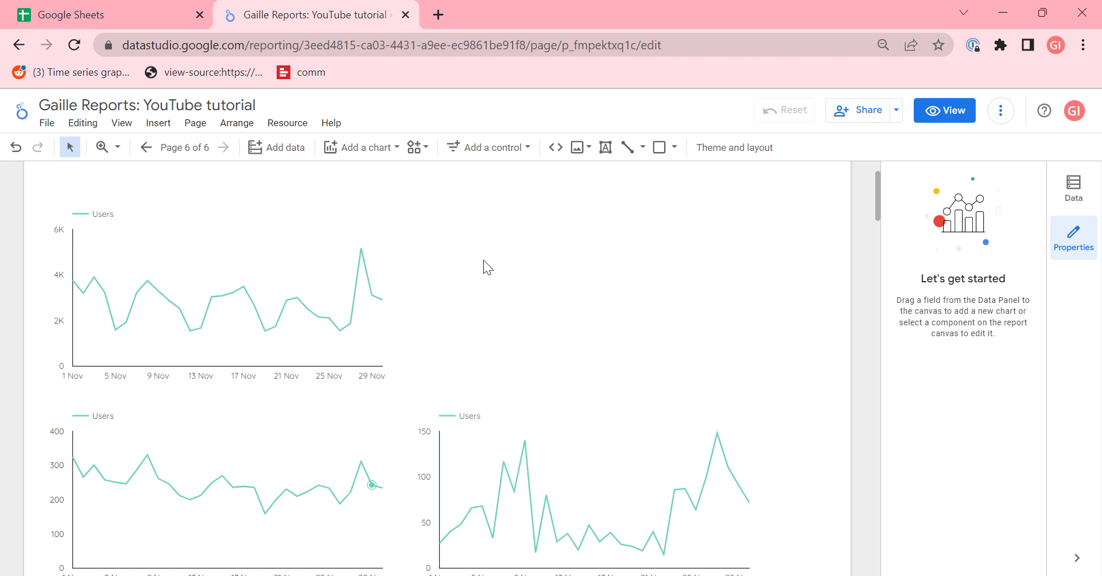
Select the top Users line chart and review its setup: UA Demo source, Date dimension, Users metric
click(309, 232)
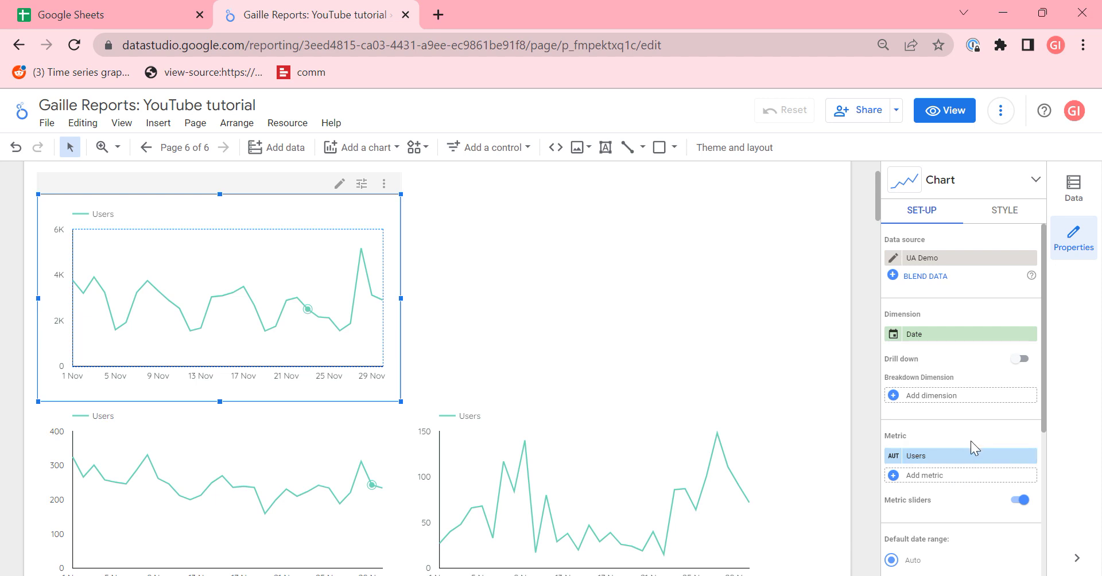
scroll(977, 436, down, 10)
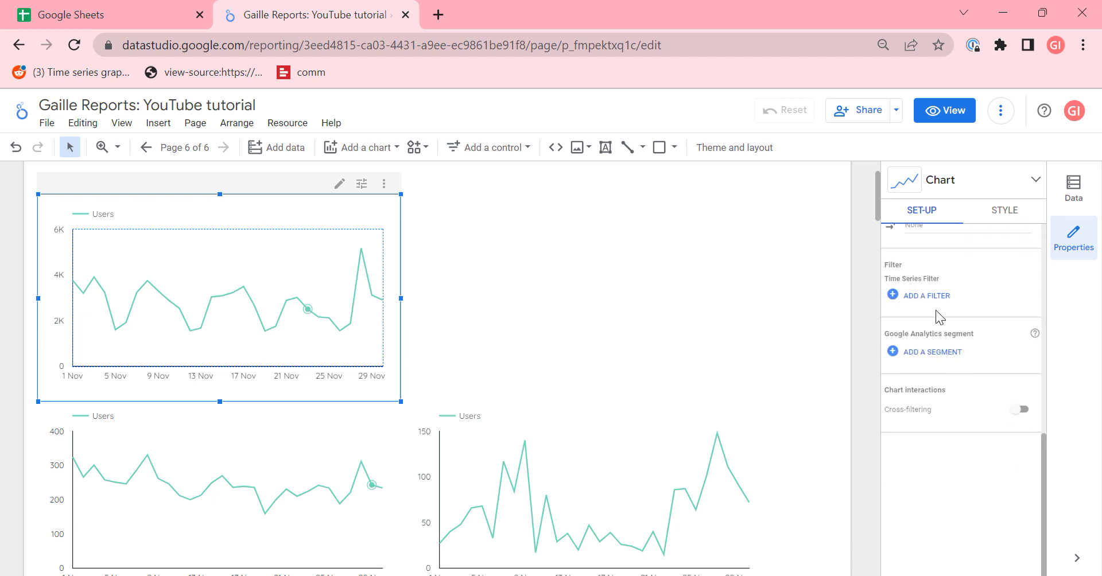
Change the top Users line chart into a column chart
click(1035, 182)
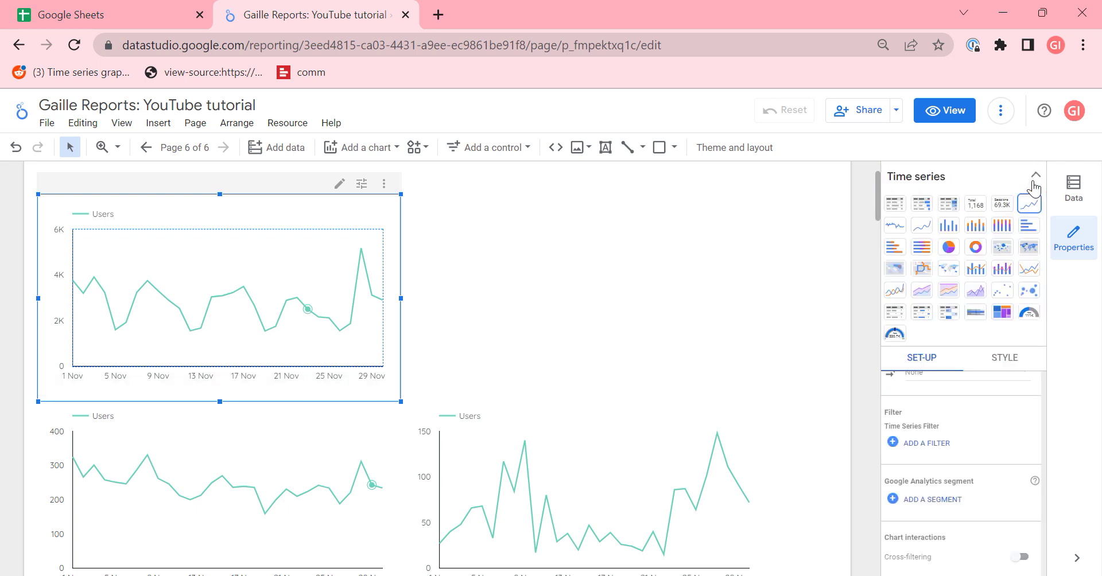
click(948, 229)
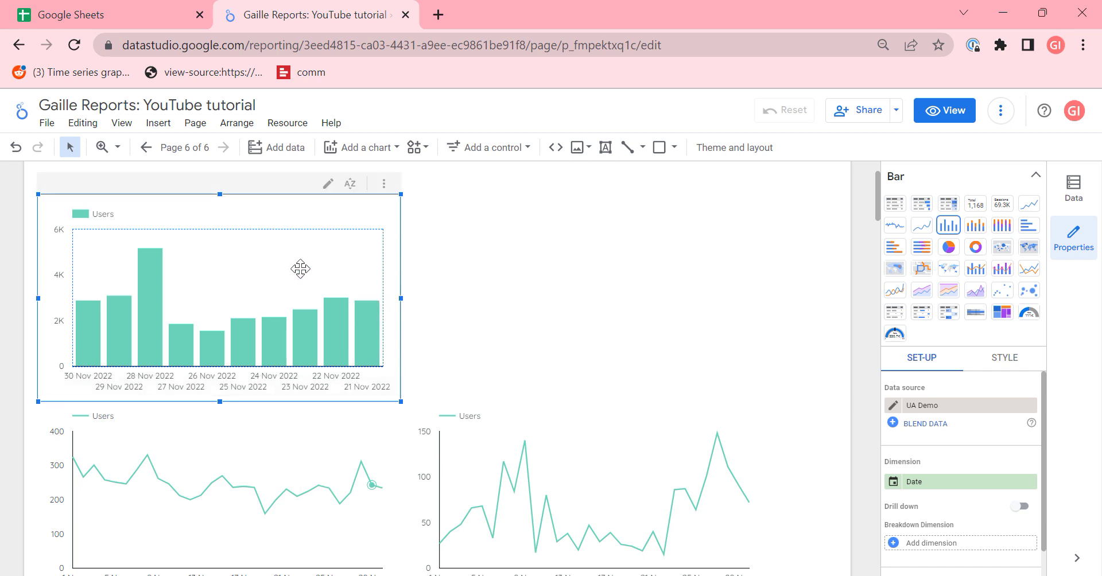
scroll(970, 413, down, 3)
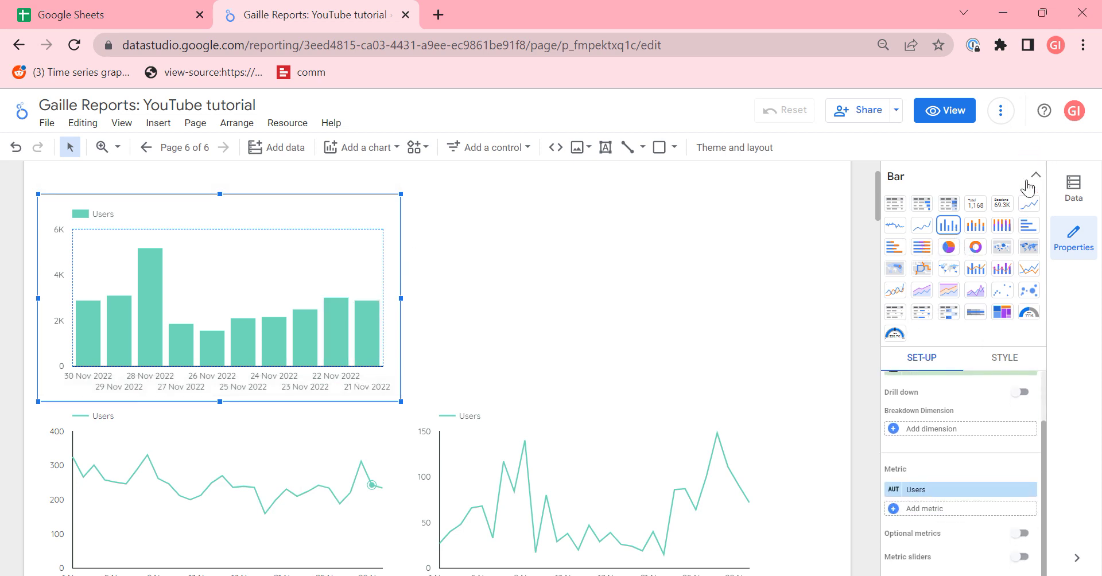
click(1028, 183)
scroll(968, 376, down, 5)
scroll(959, 382, up, 4)
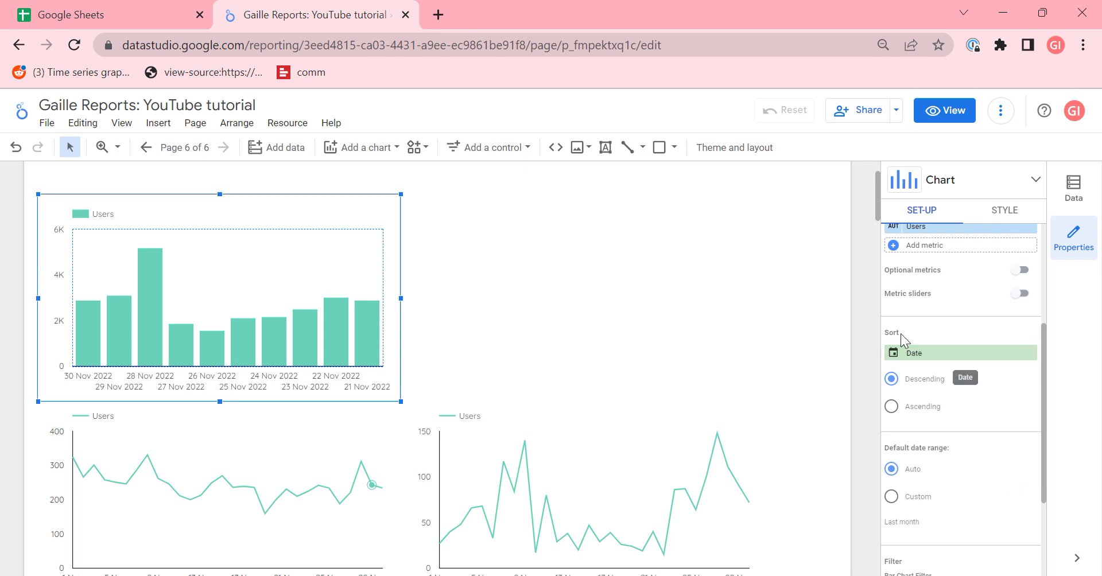
Sort the column chart by Date ascending so it starts at 1 Nov 2022
click(915, 409)
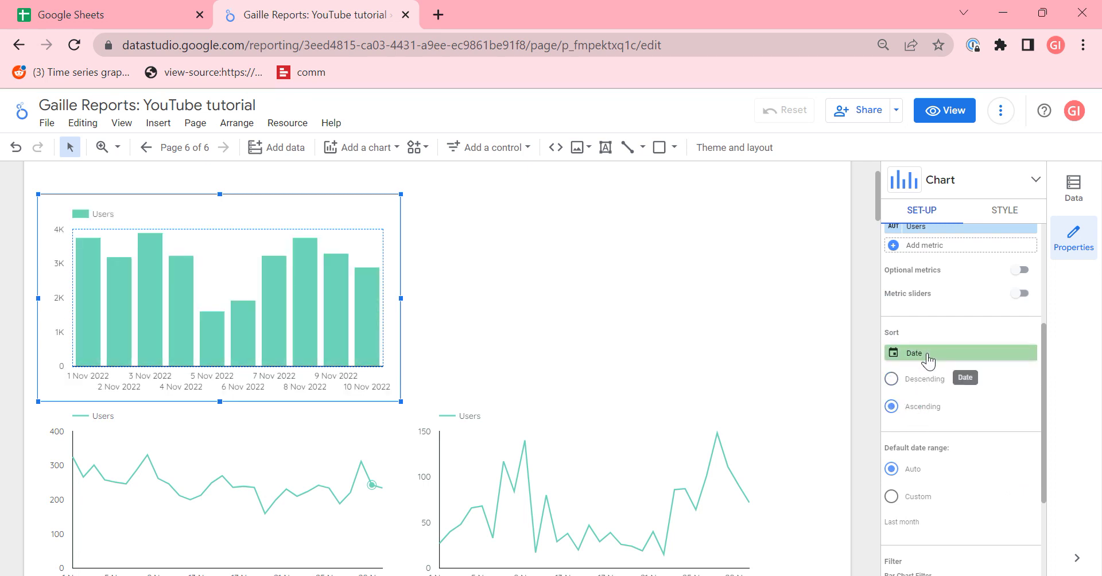
click(618, 288)
scroll(618, 288, up, 2)
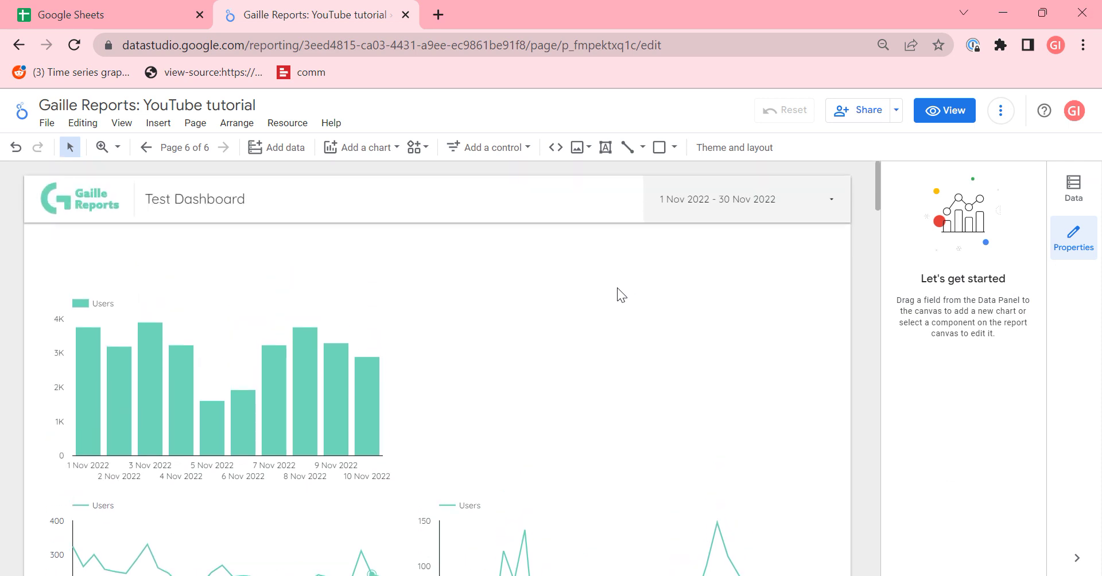
scroll(477, 359, down, 1)
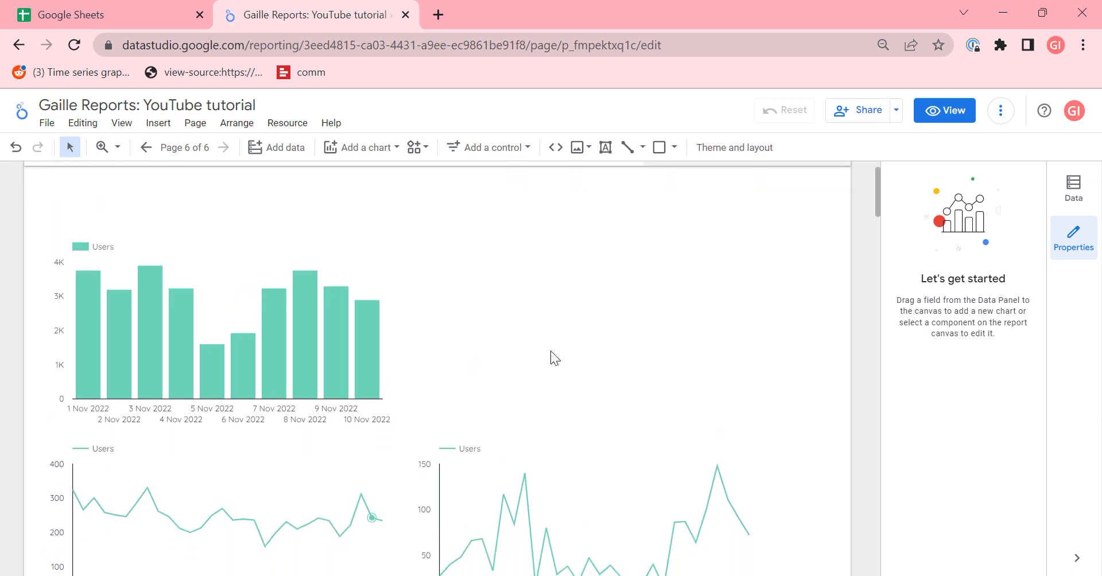
Set the column chart's Bars count to 30 in its style options
click(384, 356)
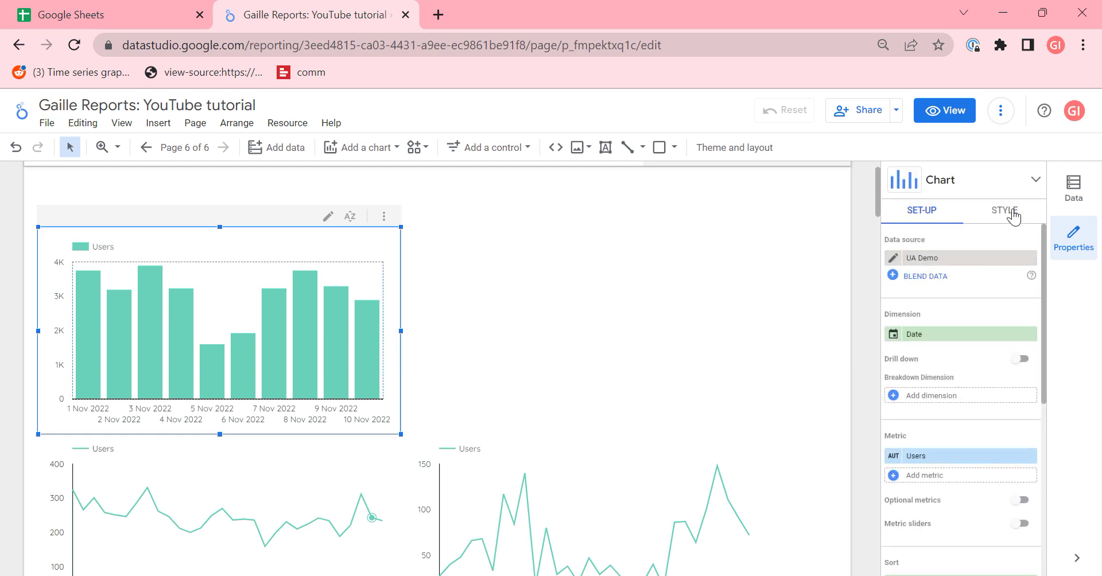
click(1007, 228)
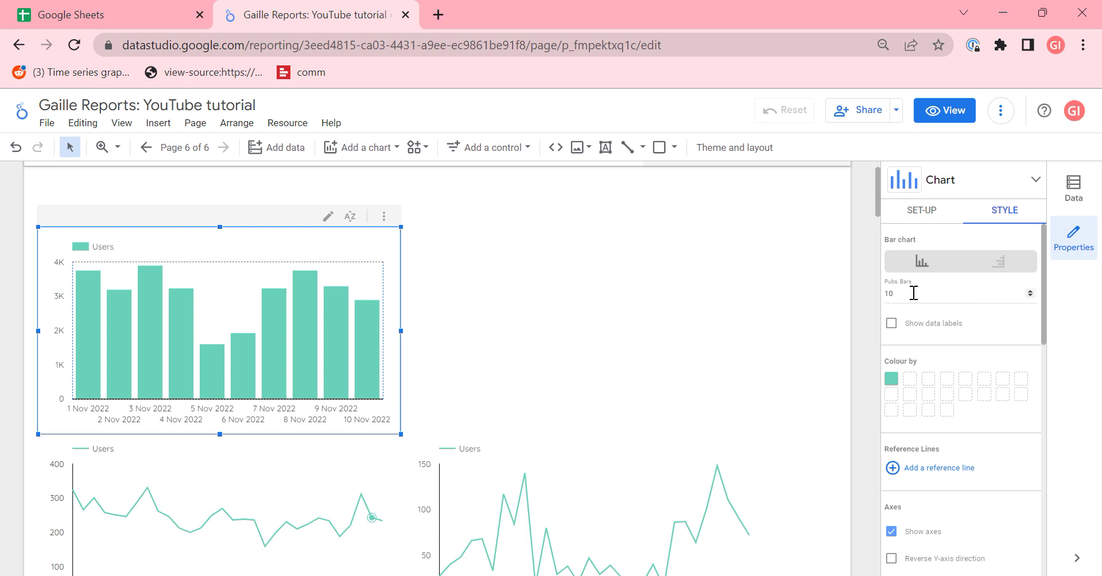
drag(914, 293, 865, 293)
text(30)
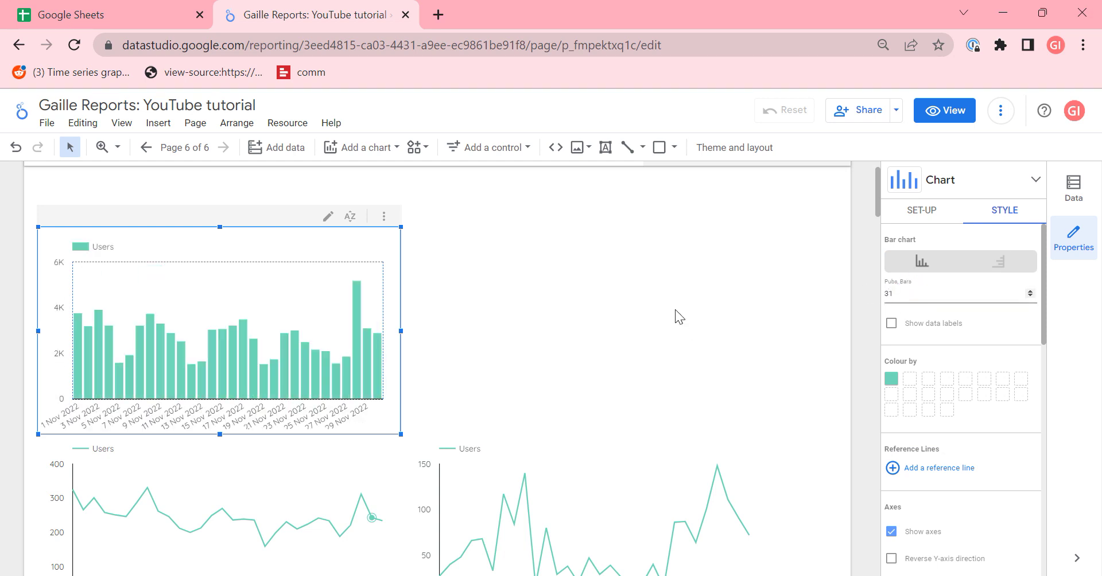
click(675, 309)
Widen the column chart to nearly the full page width
click(316, 290)
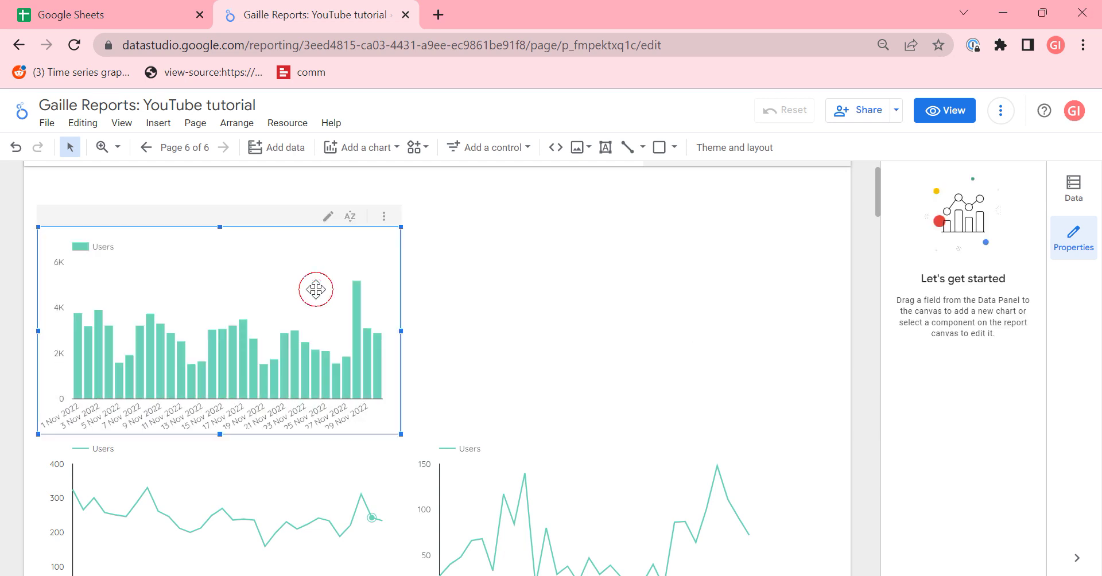
drag(401, 332, 834, 343)
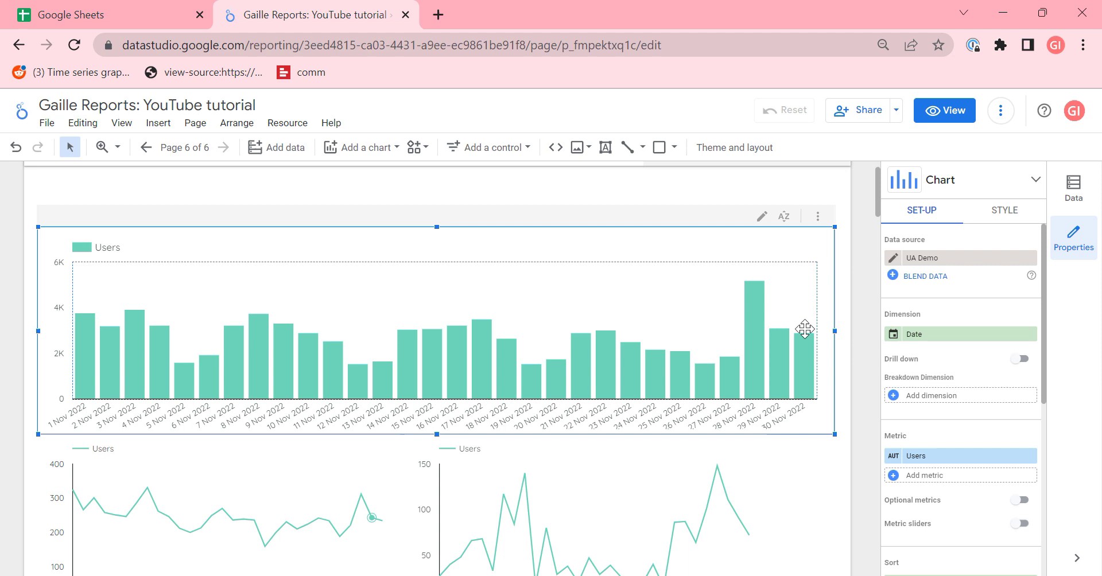
scroll(962, 482, down, 6)
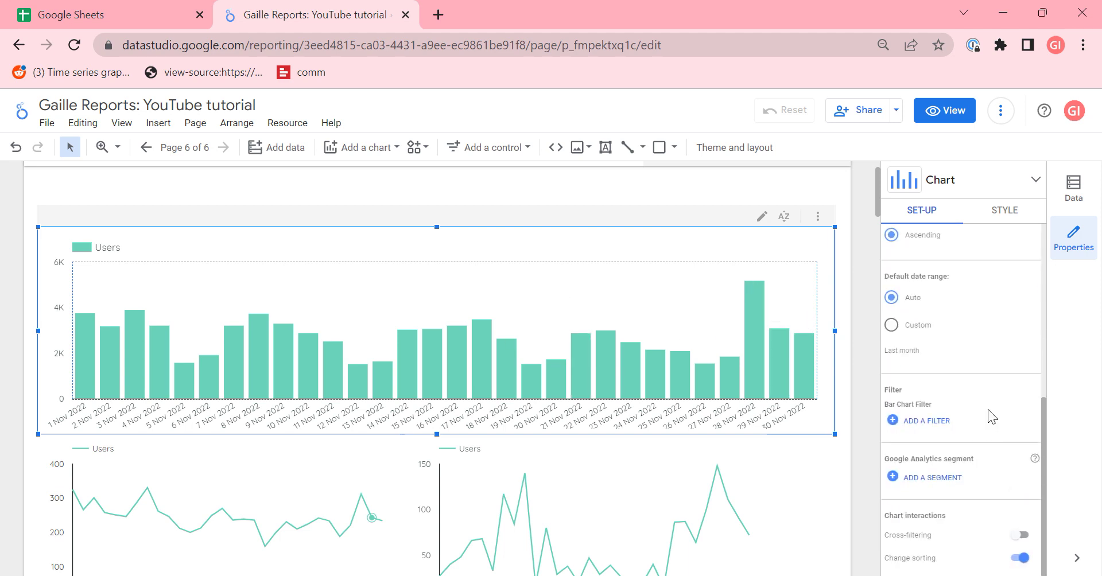
scroll(929, 316, up, 6)
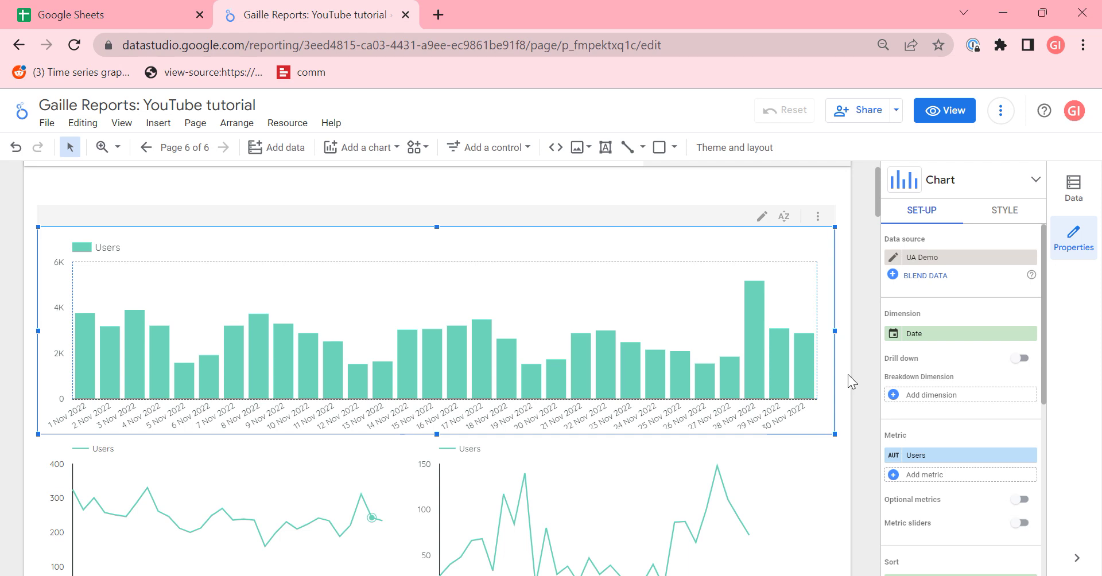
Rename the column chart's Users metric to 'All Users'
click(898, 462)
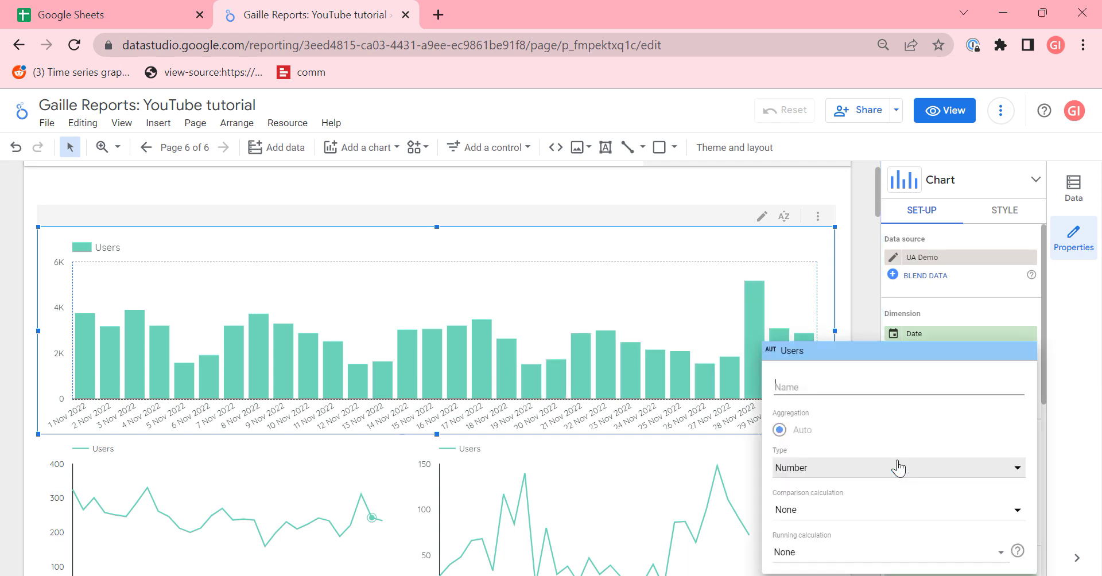
text(All)
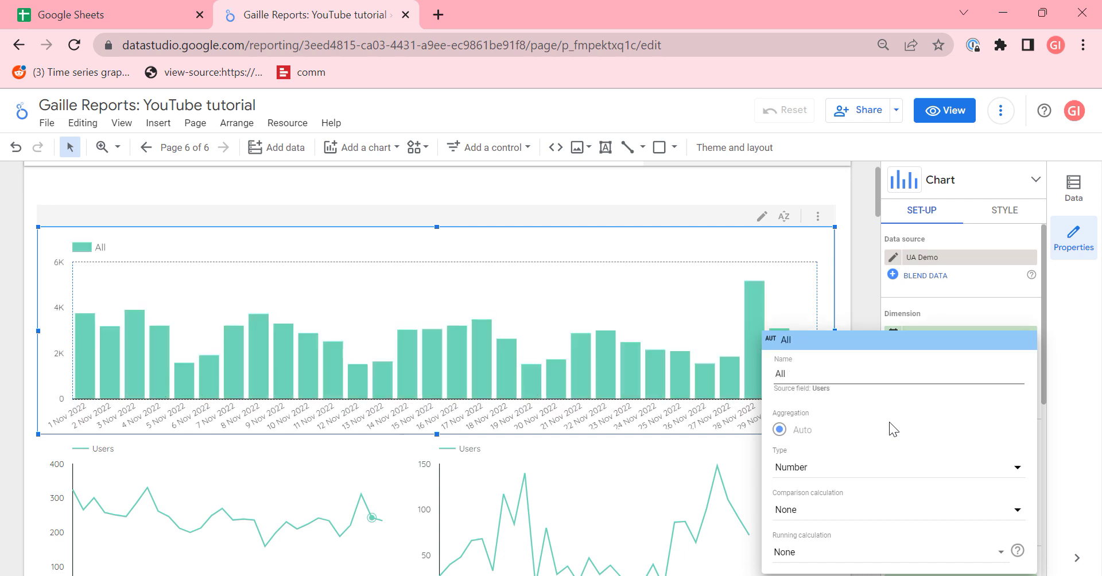
text( Usee)
key(BackSpace)
text(rs)
click(856, 236)
Select the lower-left line chart and inspect its GA Demo - Paid Search filter
click(304, 465)
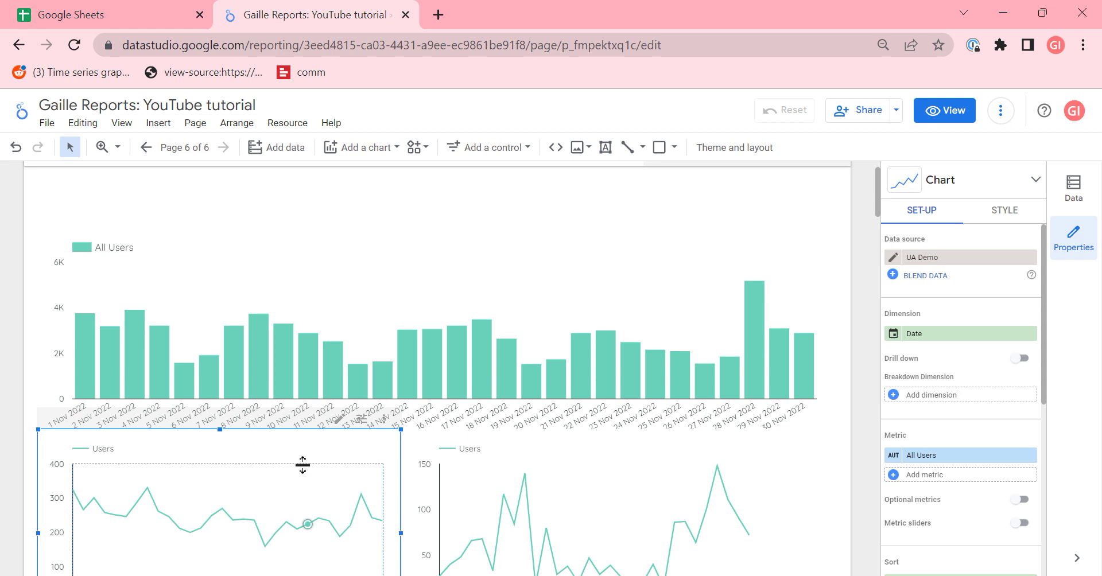
scroll(1003, 433, down, 3)
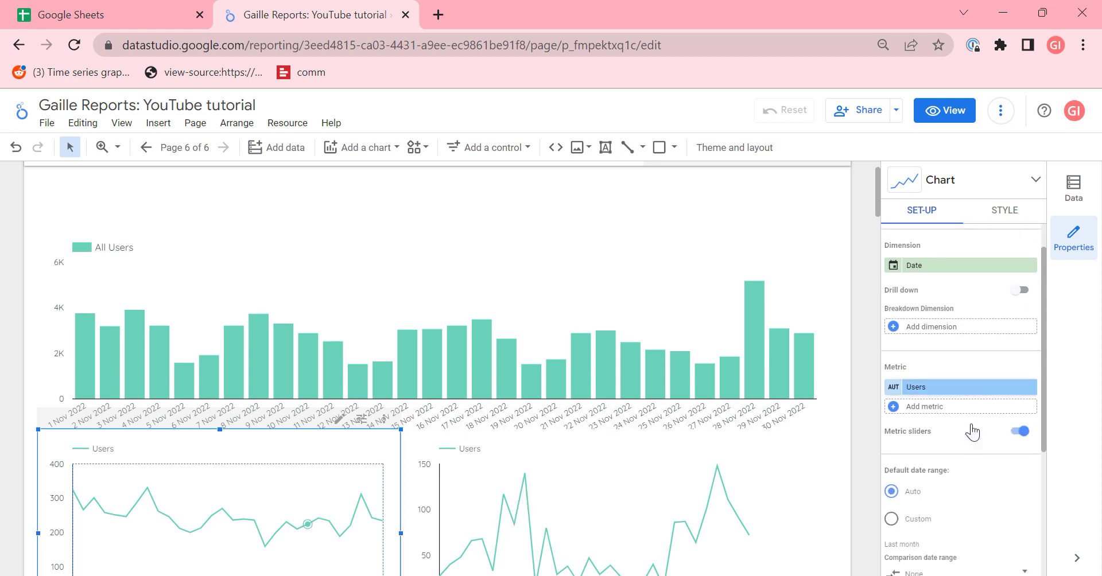
scroll(962, 345, up, 2)
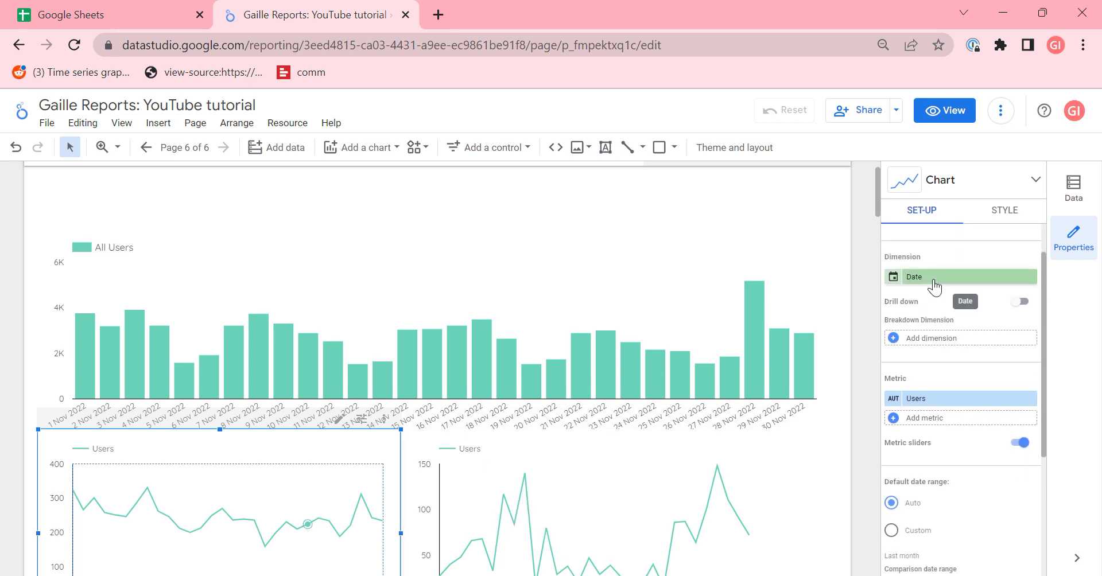
scroll(933, 409, up, 1)
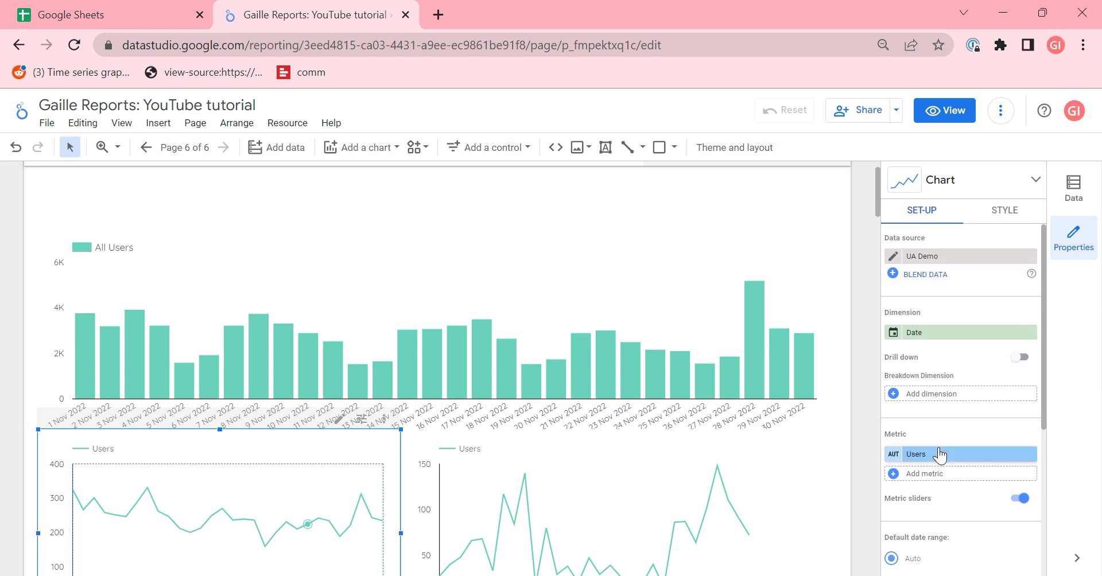
scroll(939, 455, down, 5)
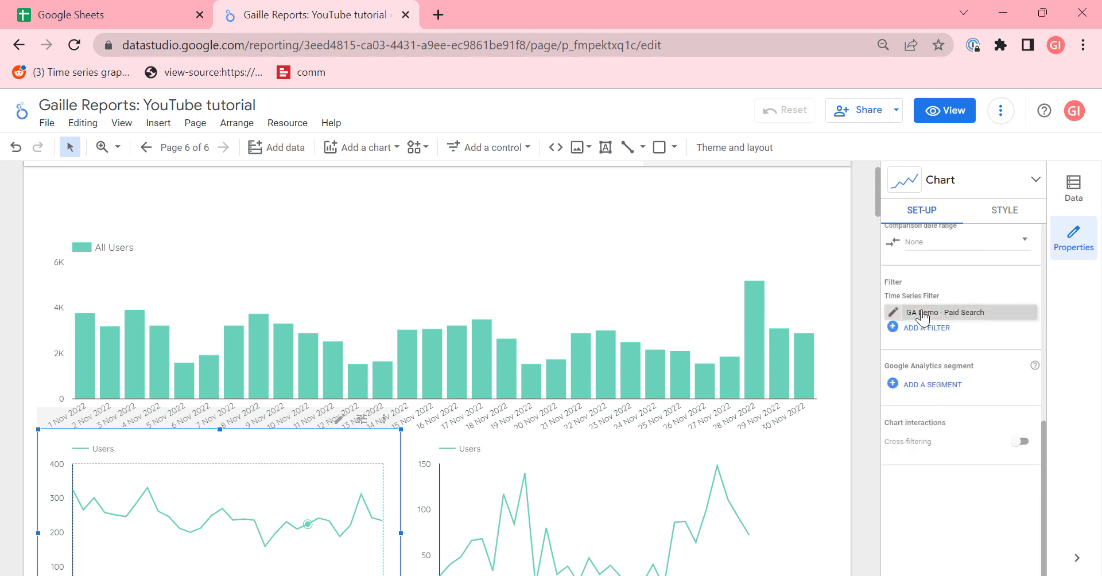
click(893, 313)
drag(532, 317, 534, 229)
drag(140, 287, 20, 284)
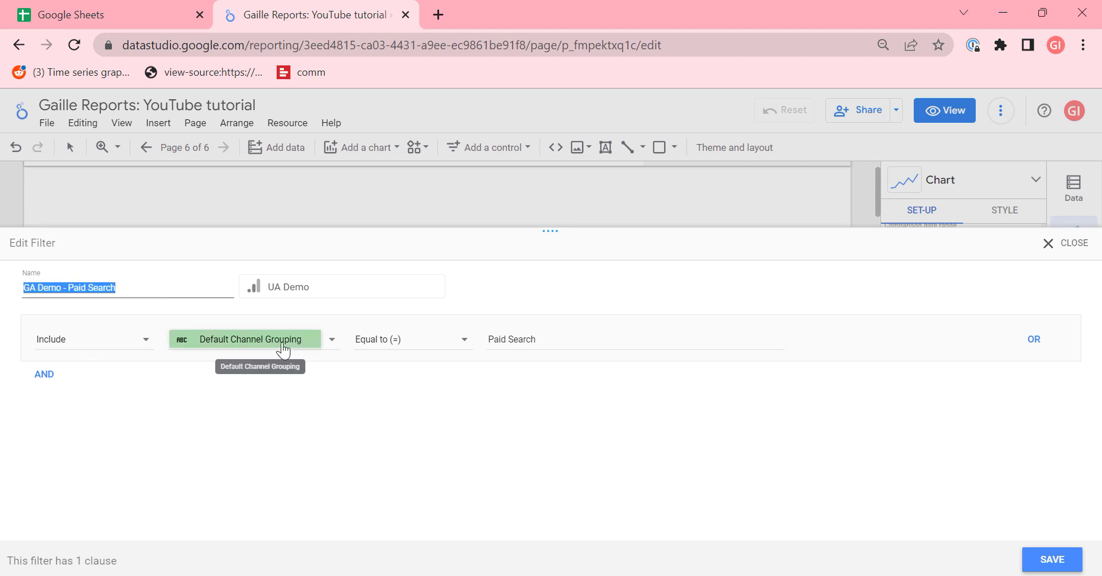
drag(557, 348, 467, 338)
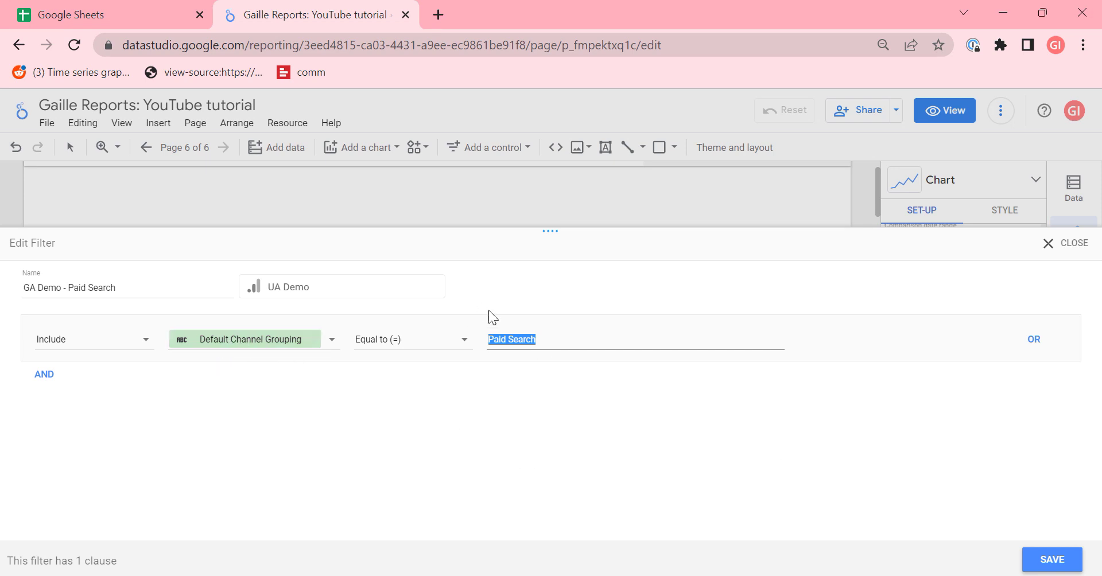
click(1060, 560)
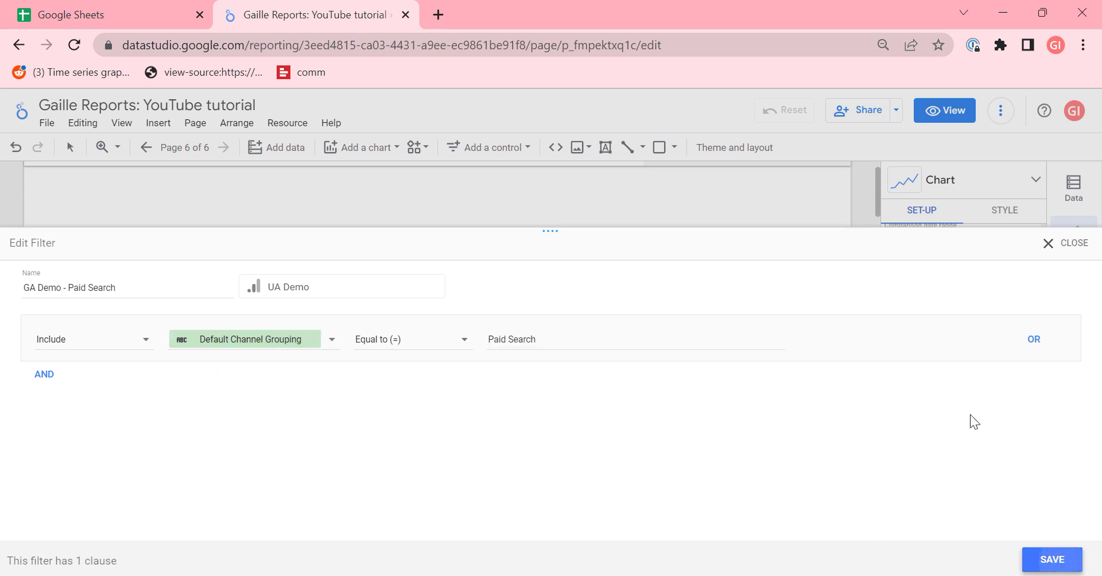
Rename the lower-left chart's Users metric to 'Paid Users', then select the lower-right chart
scroll(932, 346, up, 5)
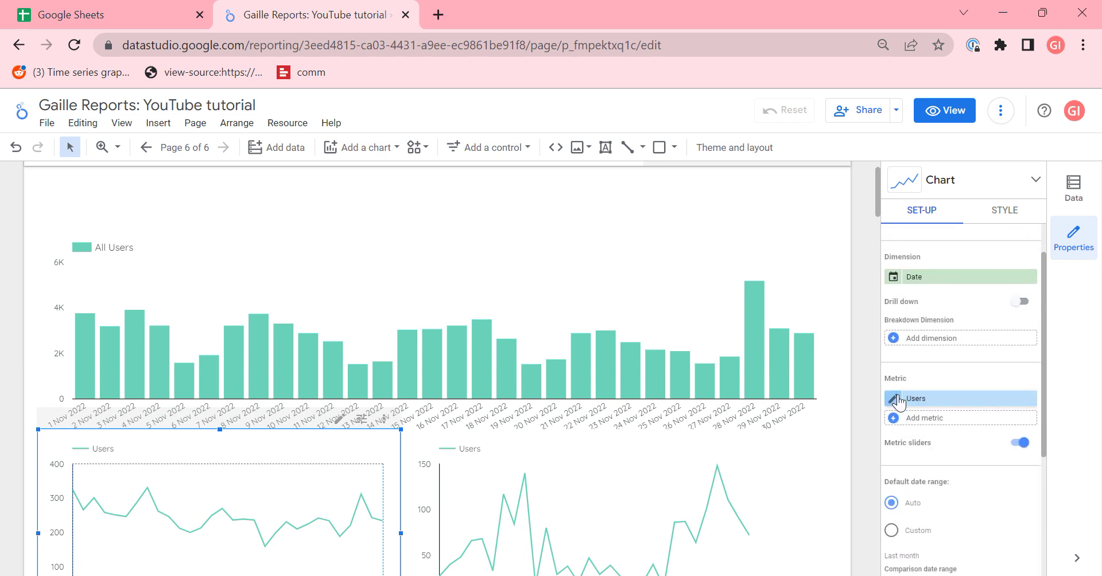
click(893, 395)
text(Paid)
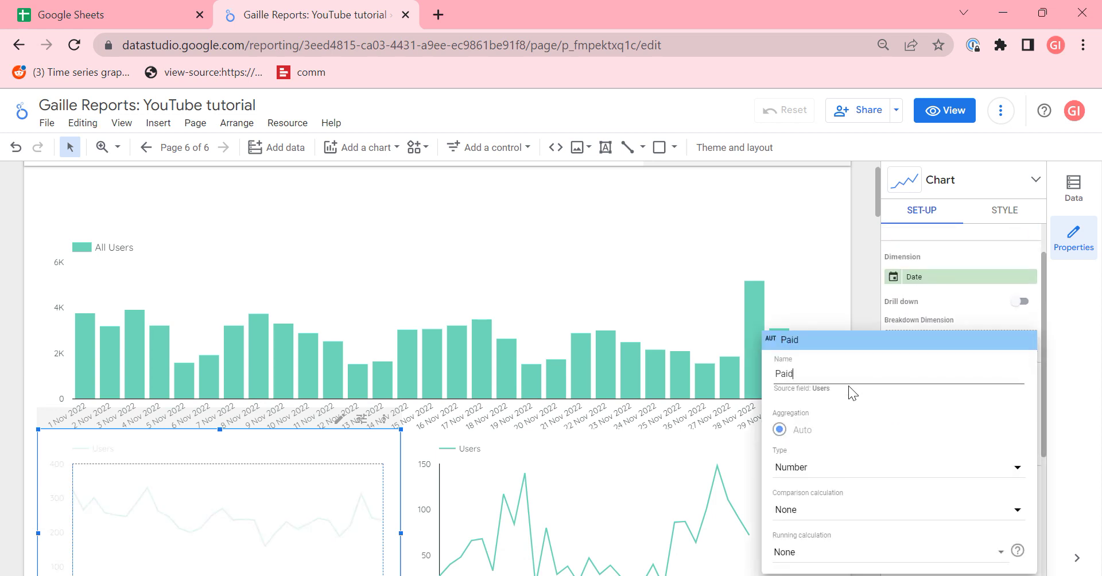
text( Users)
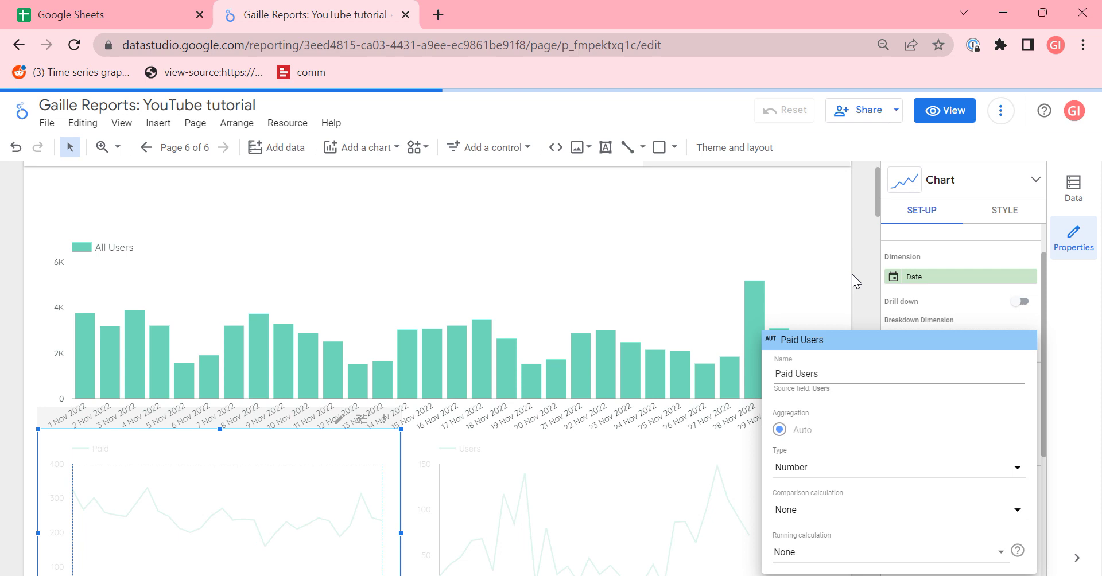
click(850, 271)
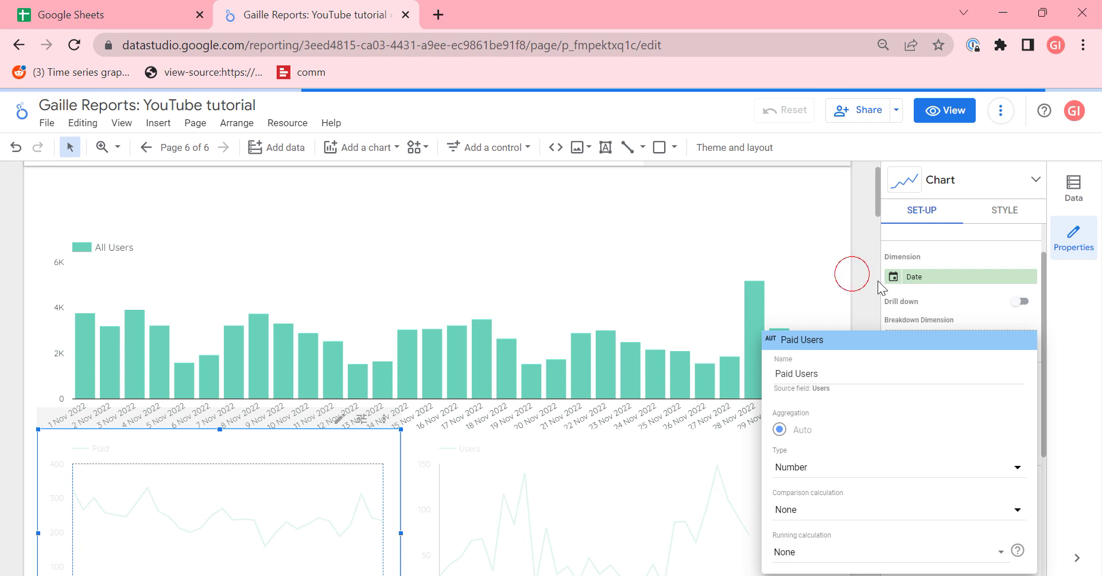
click(642, 458)
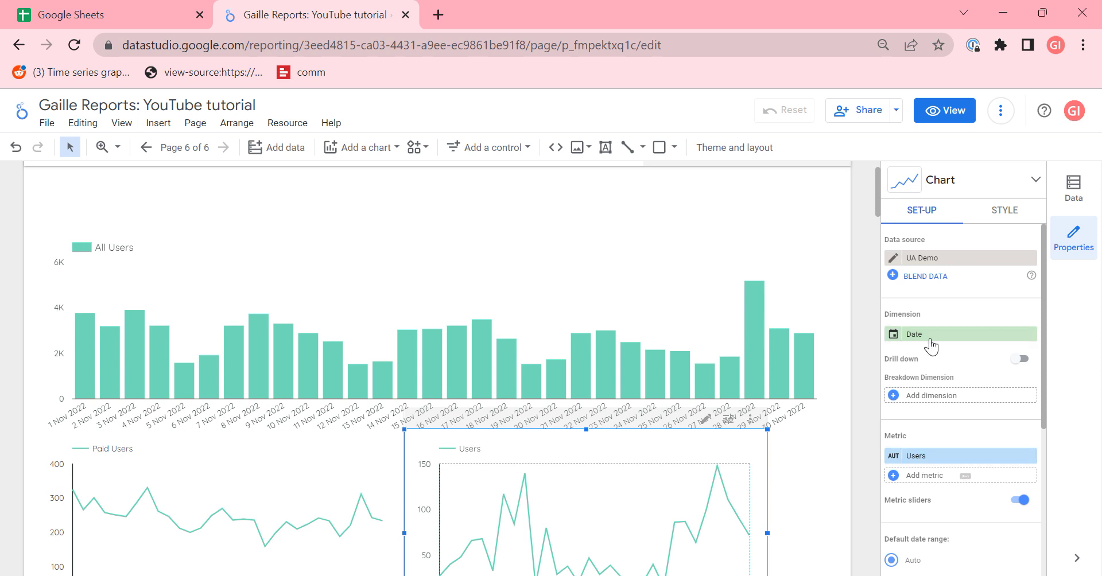
Open the GA Demo Display filter and save it unchanged
scroll(915, 459, down, 7)
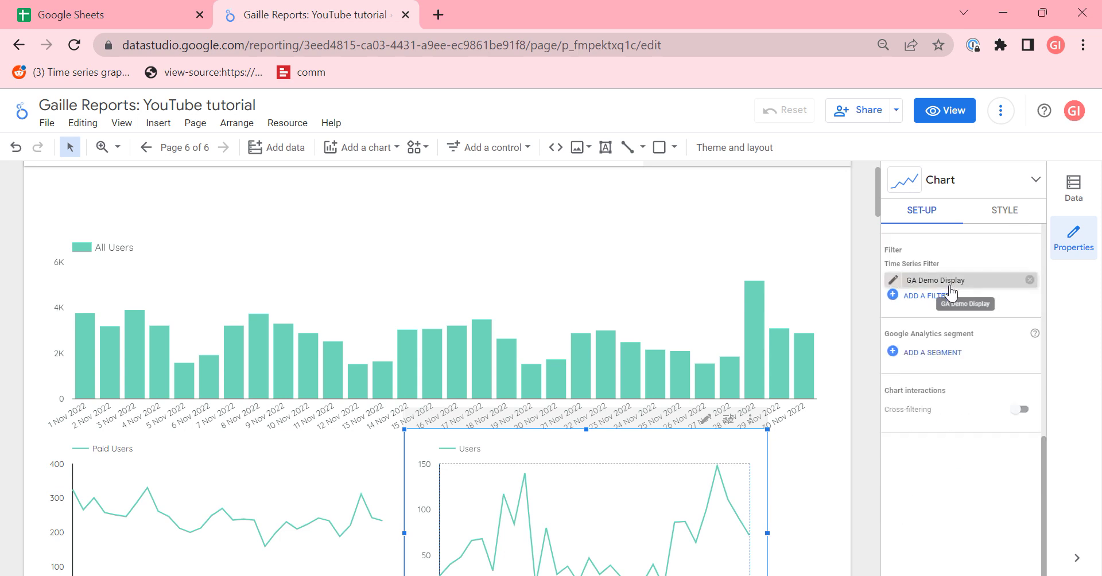
click(892, 280)
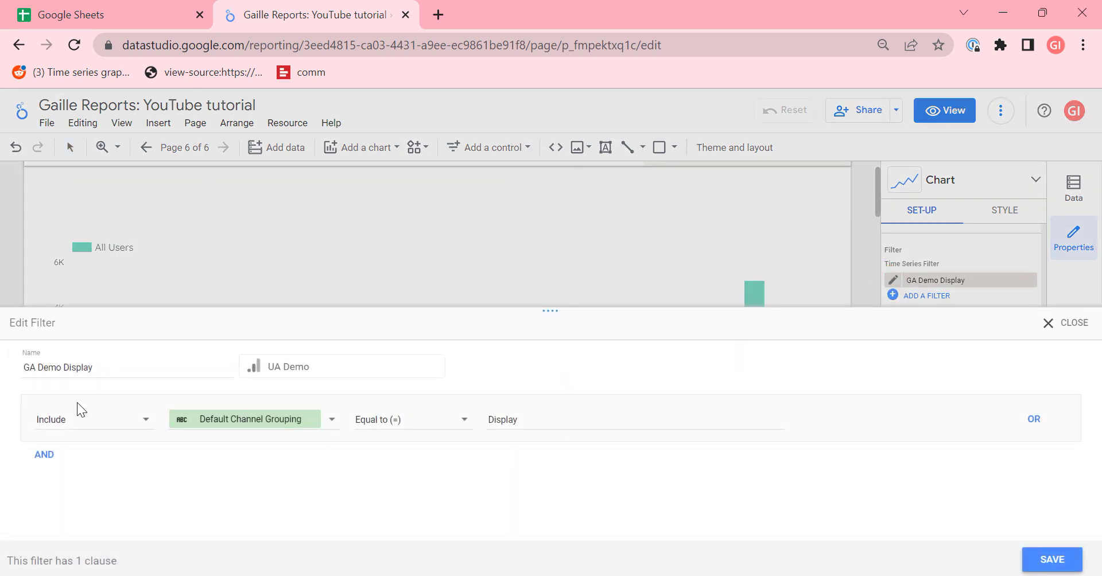
double_click(547, 422)
key(ctrl+c)
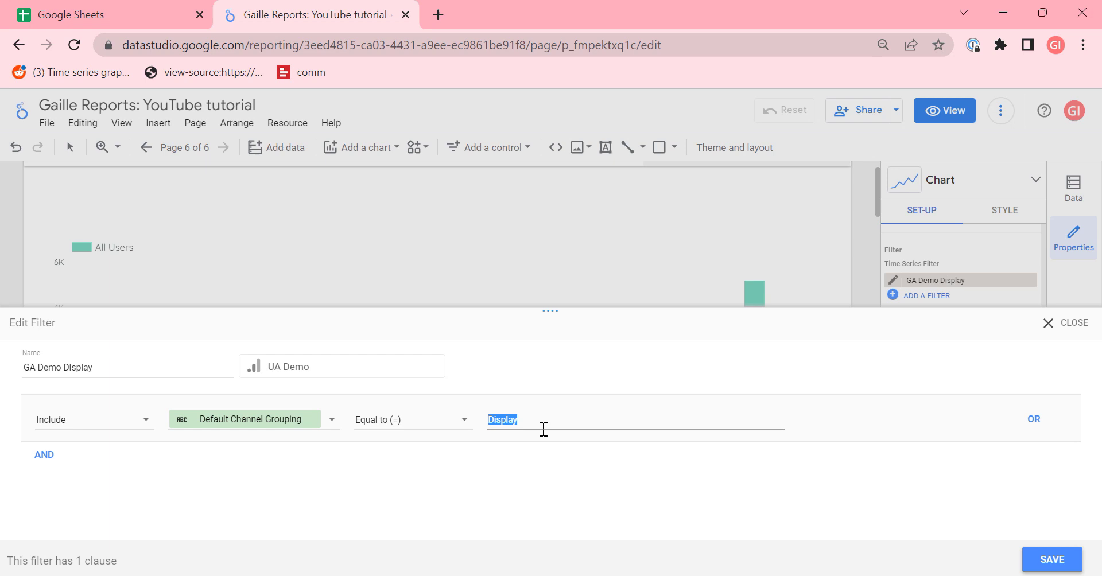
click(1078, 566)
Start renaming the lower-right chart's Users metric, entering 'Display' as the name
scroll(950, 362, up, 5)
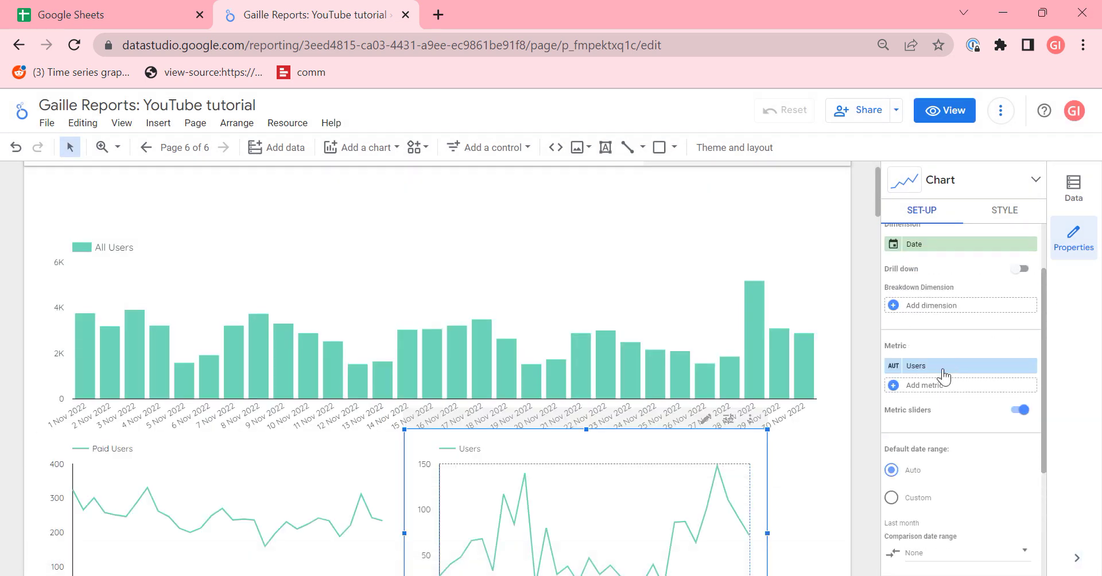
click(894, 368)
key(ctrl+v)
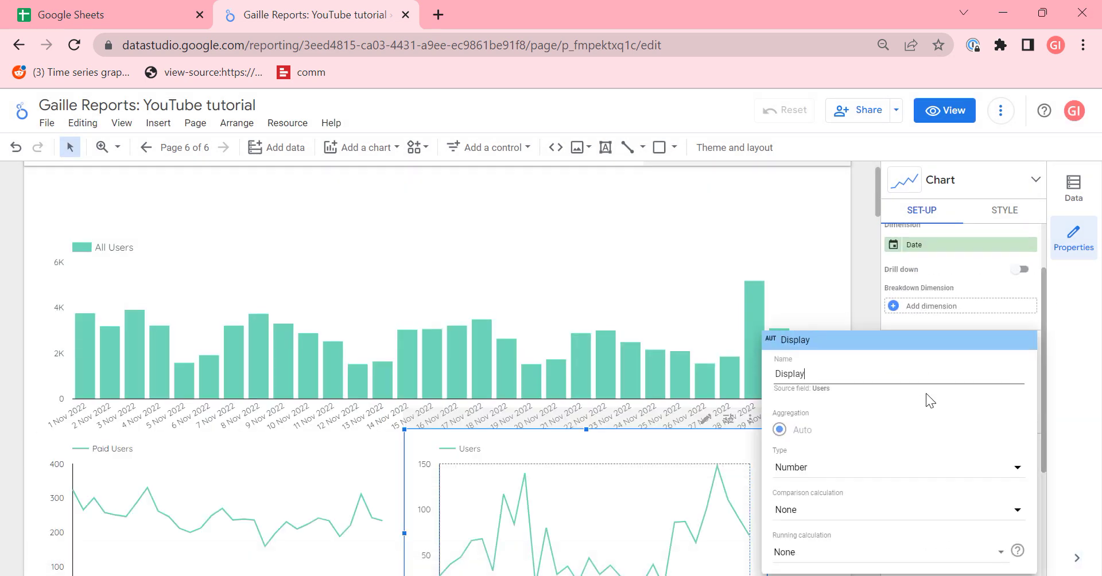
Complete the metric name as 'Display Users' and clear the chart selection
text(Users)
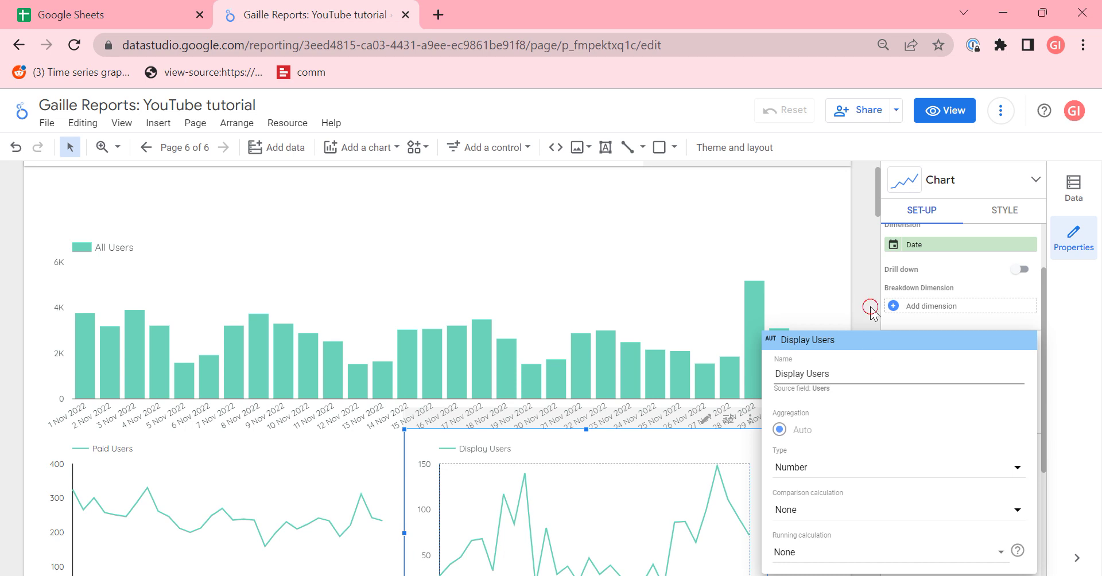
click(870, 307)
click(870, 307)
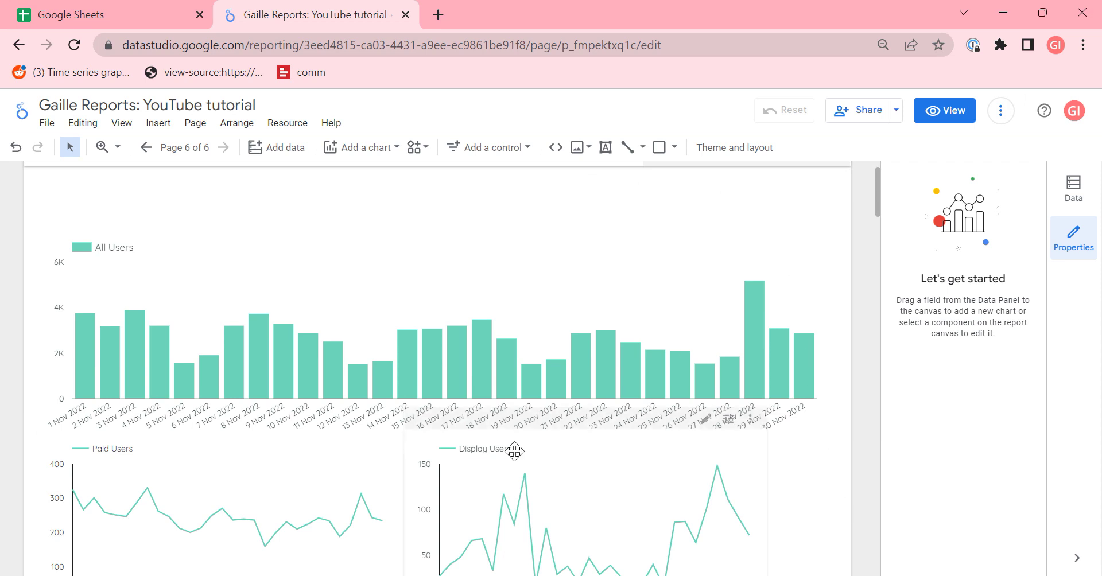
Select the All Users, Paid Users and Display Users charts together and blend their data
drag(11, 337, 501, 520)
right_click(406, 383)
mouse_move(408, 391)
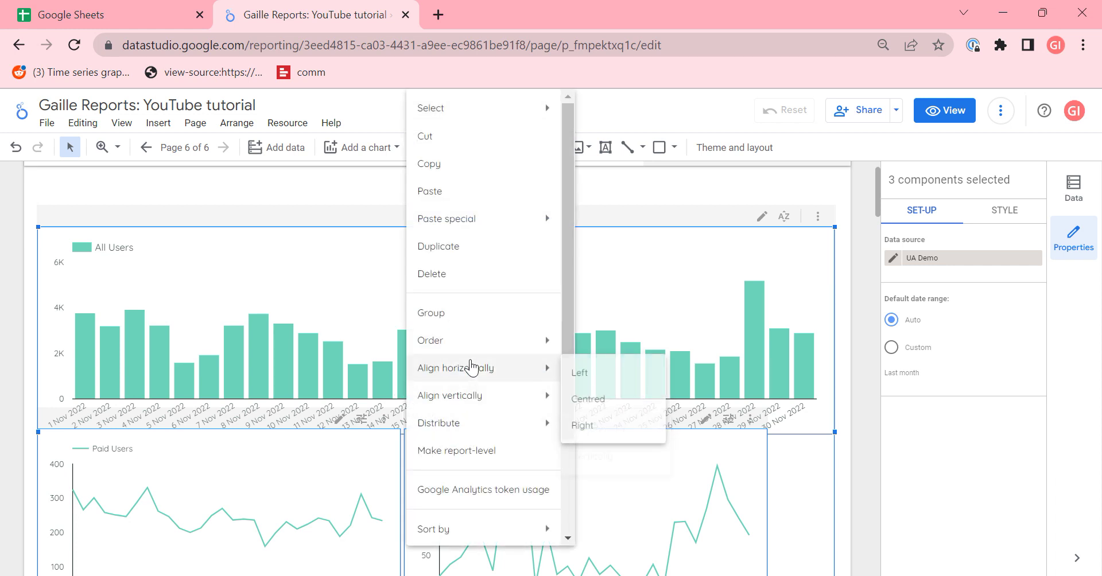
mouse_move(490, 341)
scroll(490, 344, down, 2)
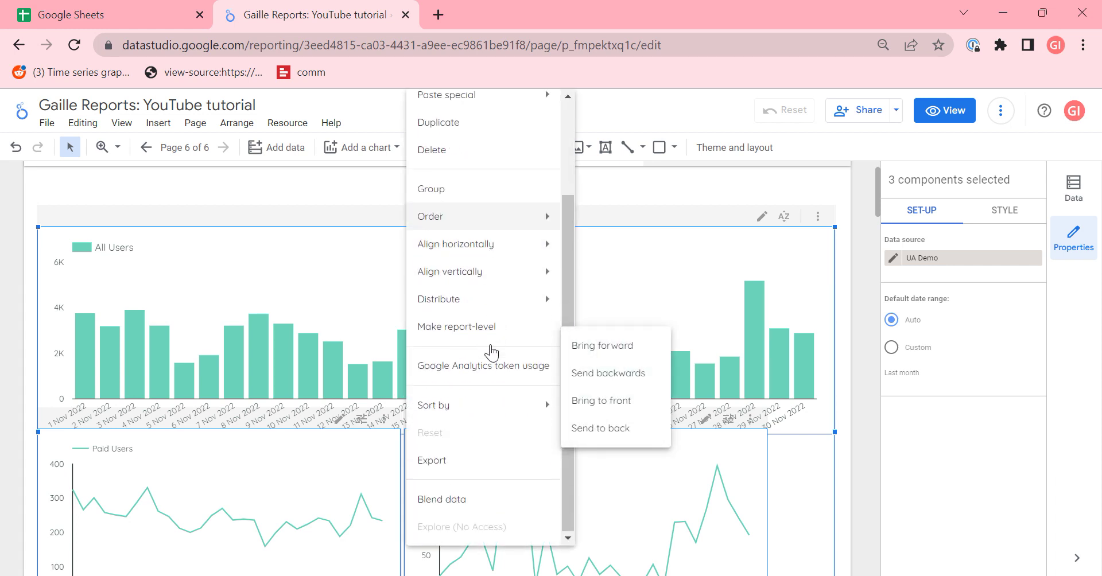
click(460, 503)
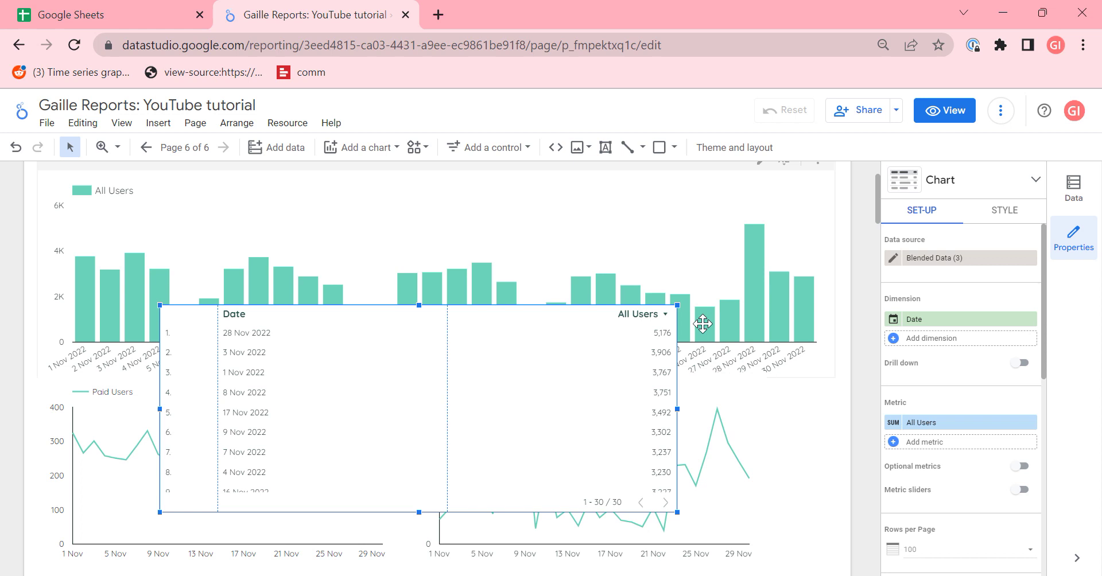
Move the Blended Data (3) table below the line charts on the left side
scroll(635, 374, down, 2)
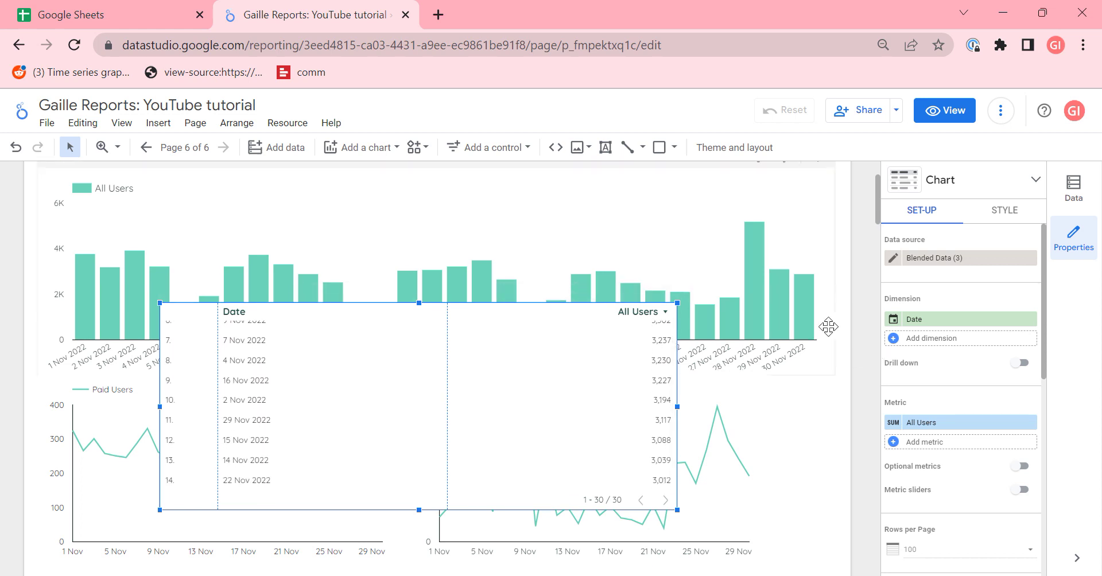
scroll(829, 325, down, 4)
drag(535, 303, 431, 484)
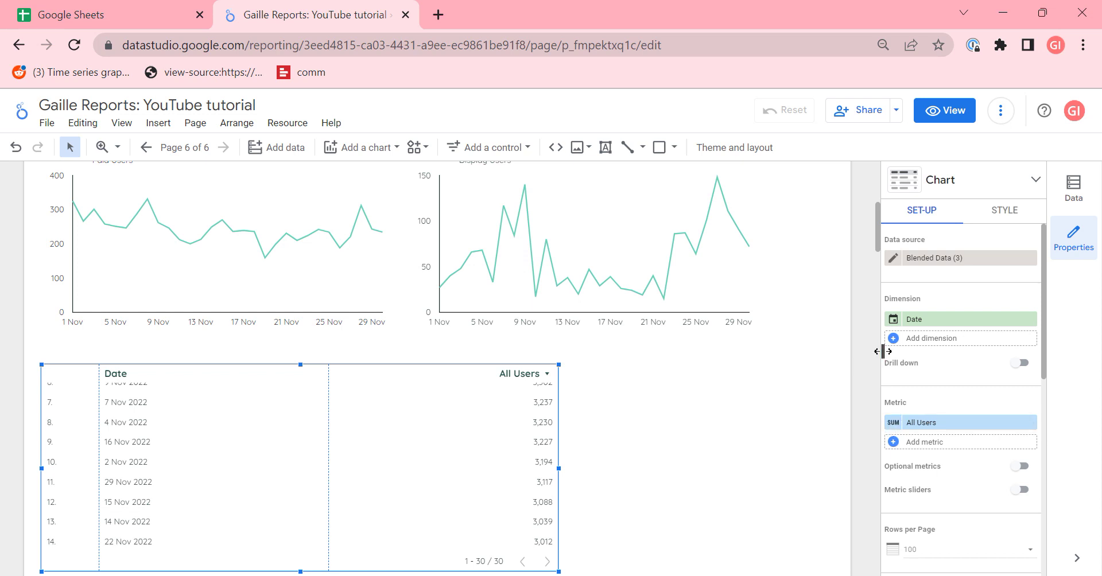
Convert the blended table into a column chart and widen it across the page
click(1034, 180)
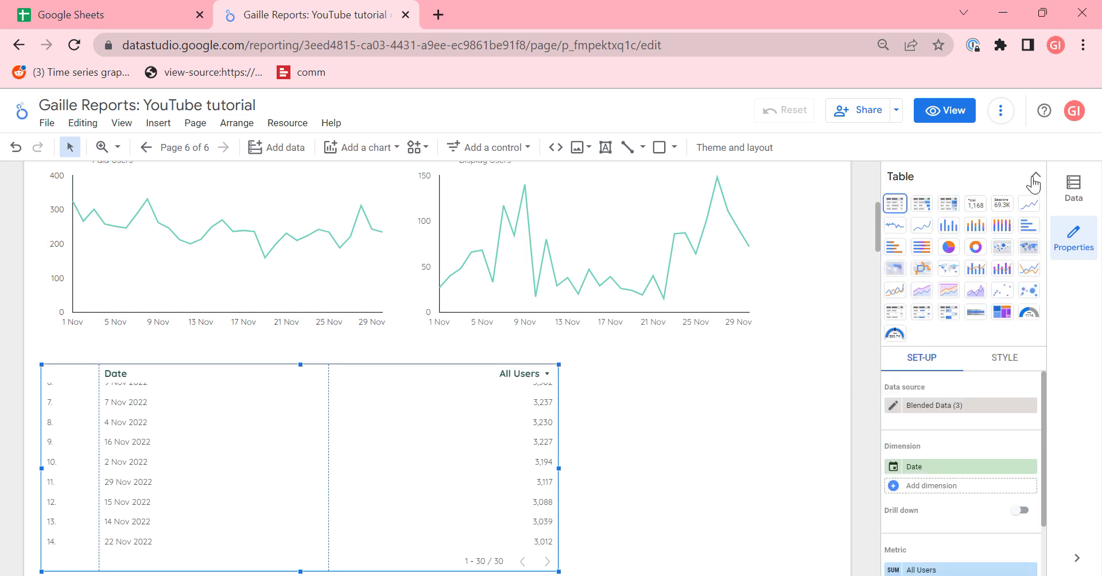
click(949, 225)
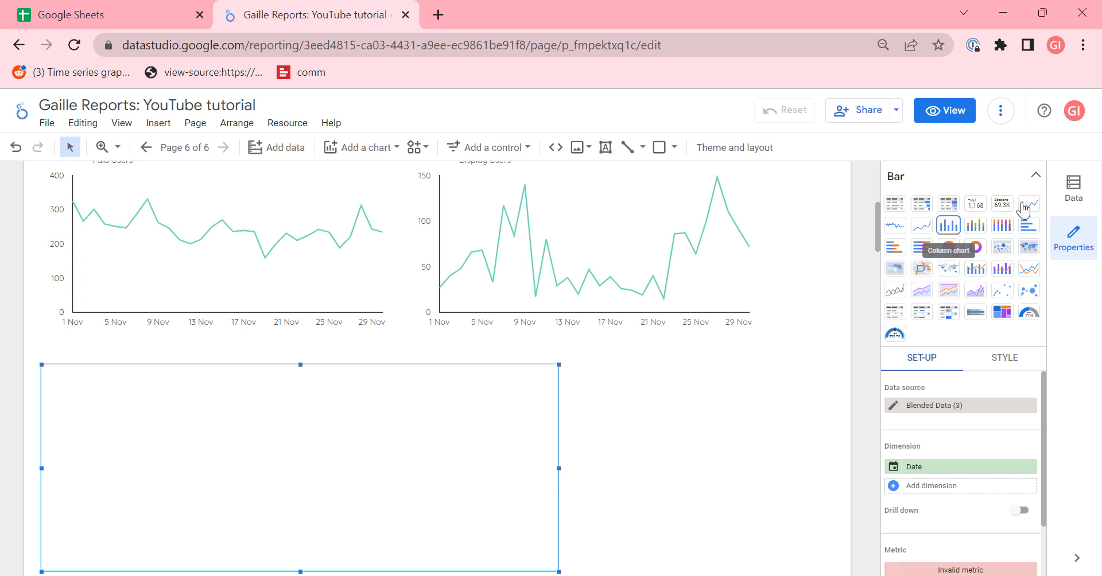
click(1038, 179)
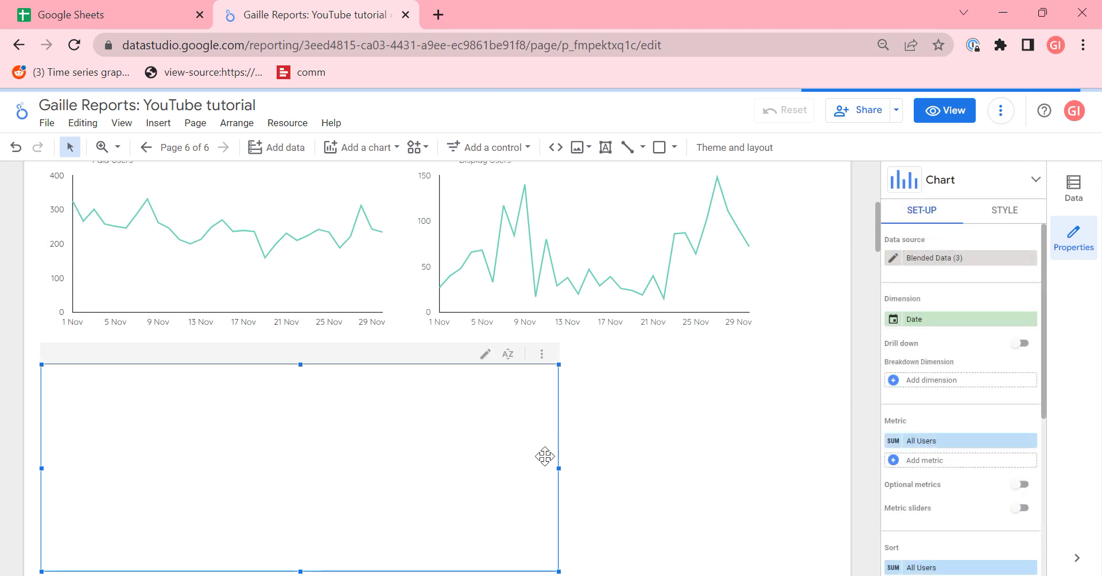
drag(559, 469, 839, 469)
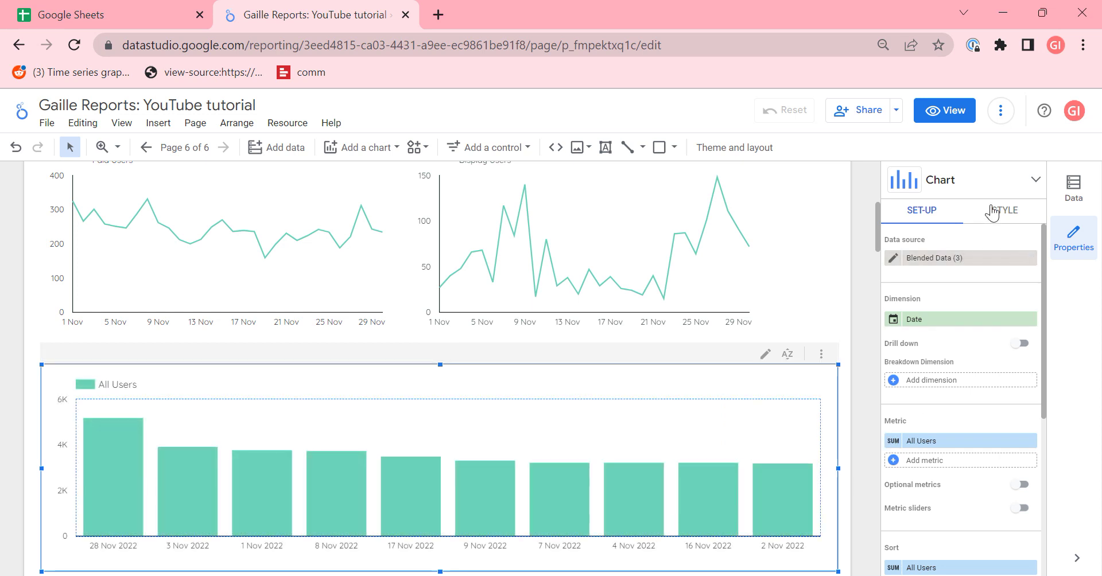
Set the blended column chart's Bars count to 30
click(1014, 212)
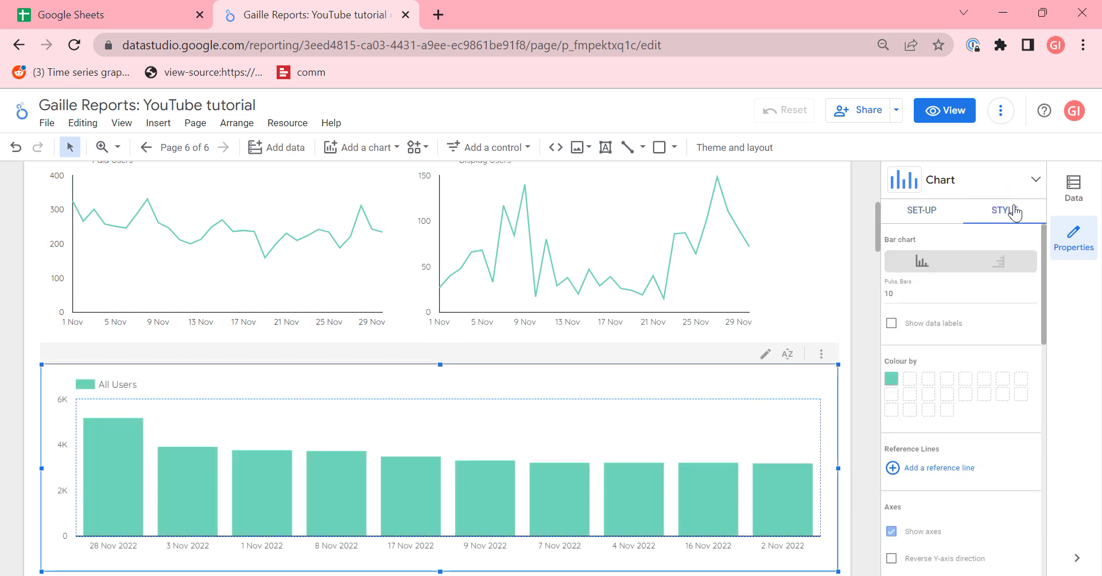
double_click(905, 294)
text(3)
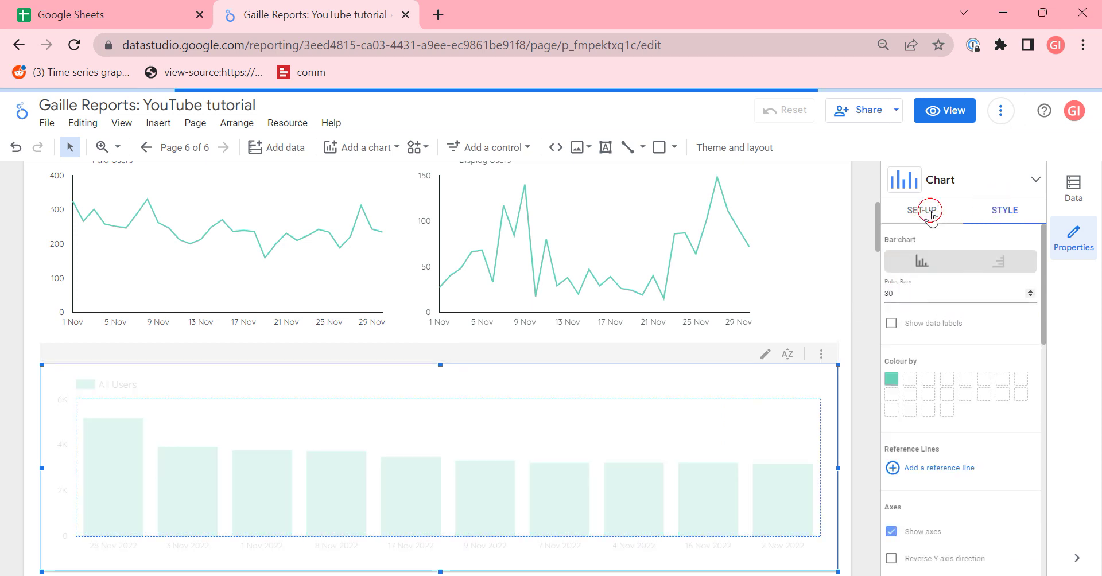
click(925, 210)
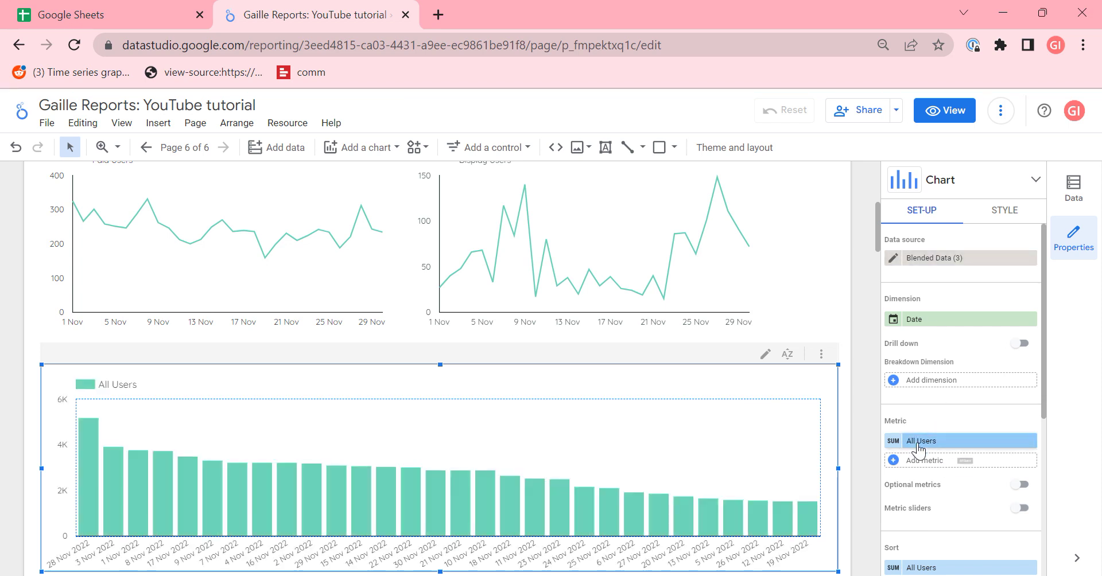
Add Paid Users and Display Users as extra metrics on the blended chart
click(932, 464)
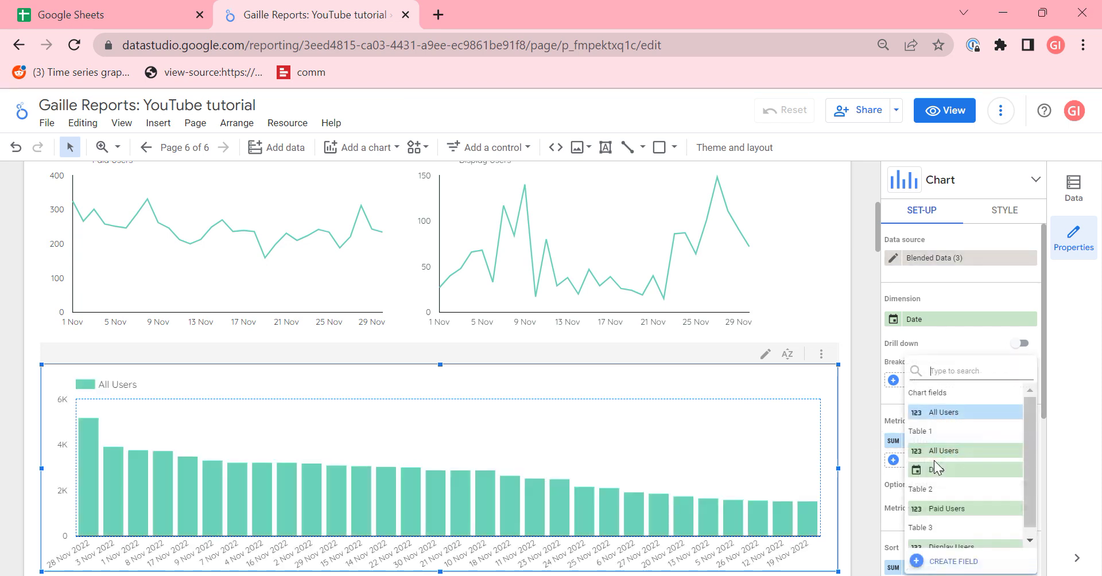
click(969, 500)
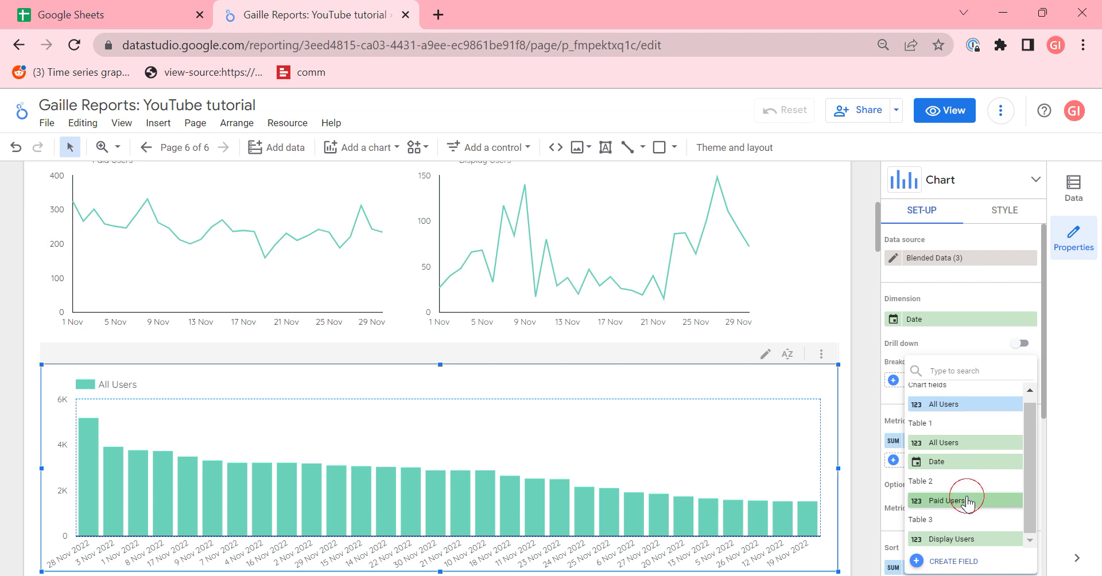
click(952, 441)
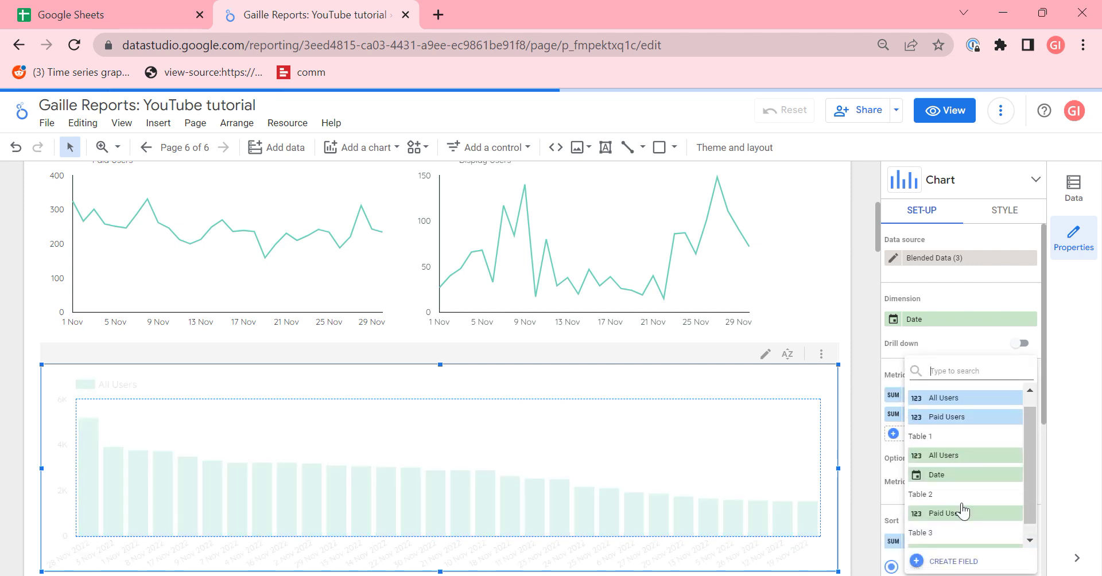
click(964, 544)
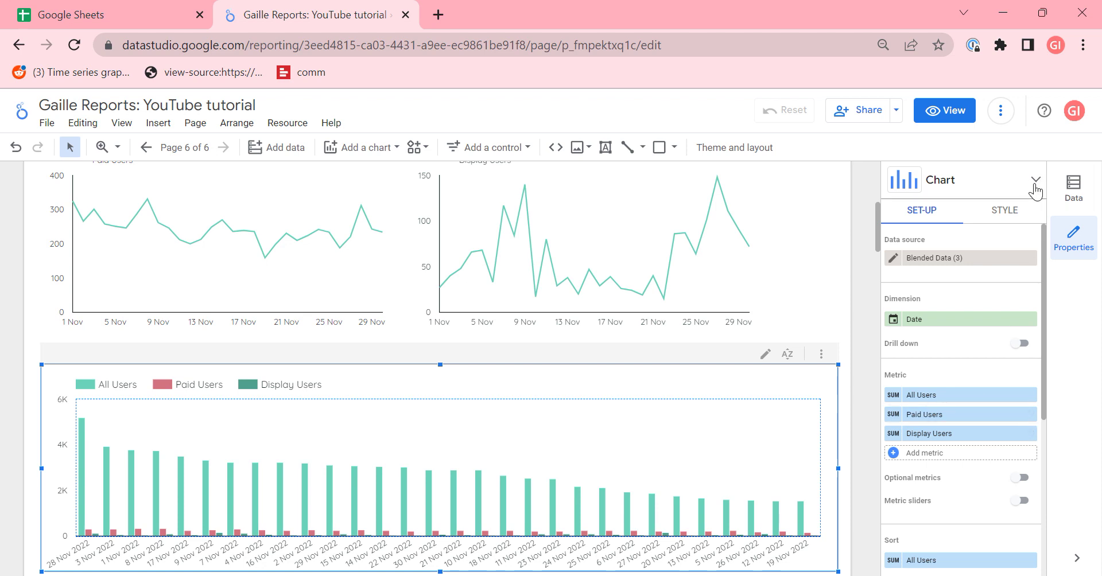
Switch the blended chart to a stacked column chart
click(1037, 182)
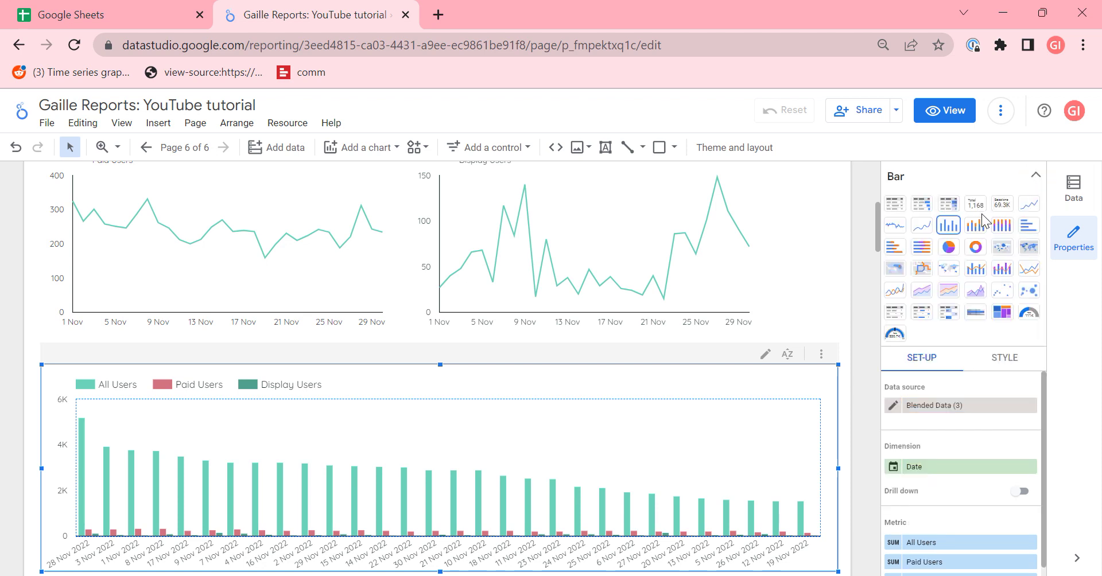
click(979, 223)
click(1035, 178)
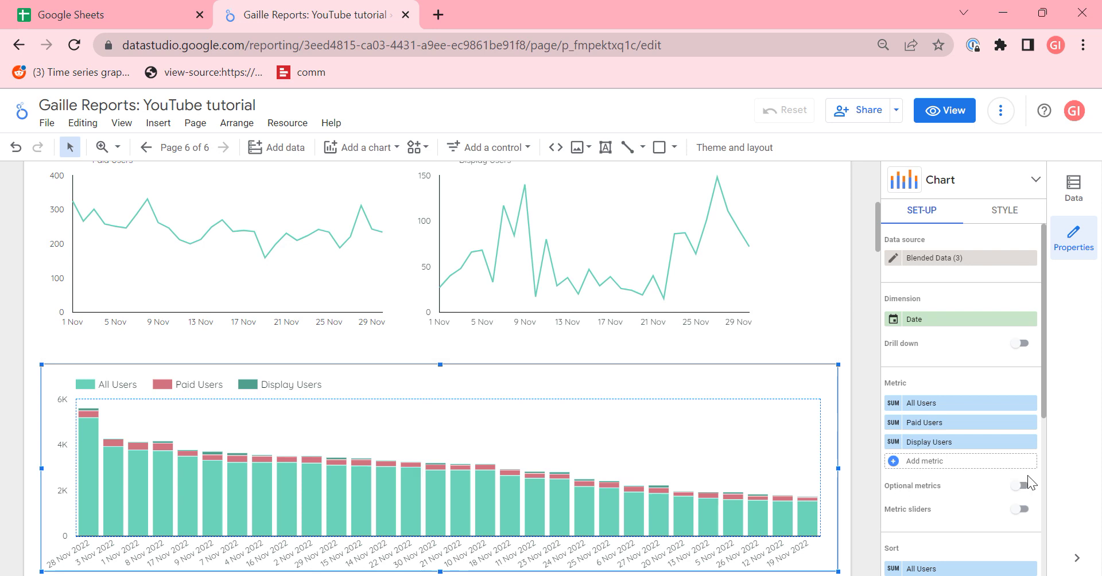
Remove the All Users metric so the chart stacks only Paid Users and Display Users, then check the sort
mouse_move(1031, 405)
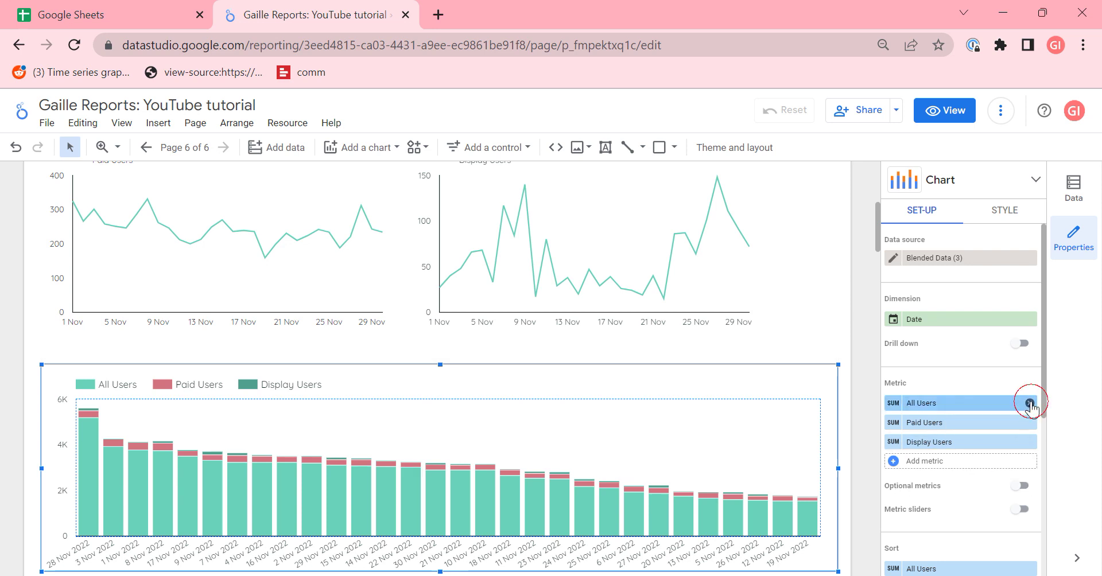
click(1030, 403)
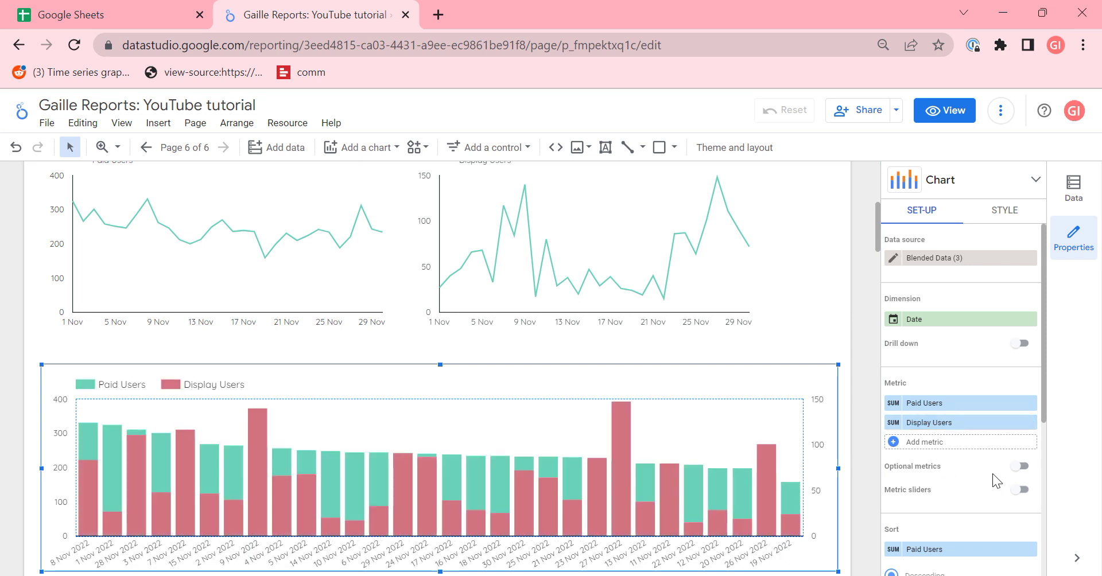
scroll(953, 505, down, 6)
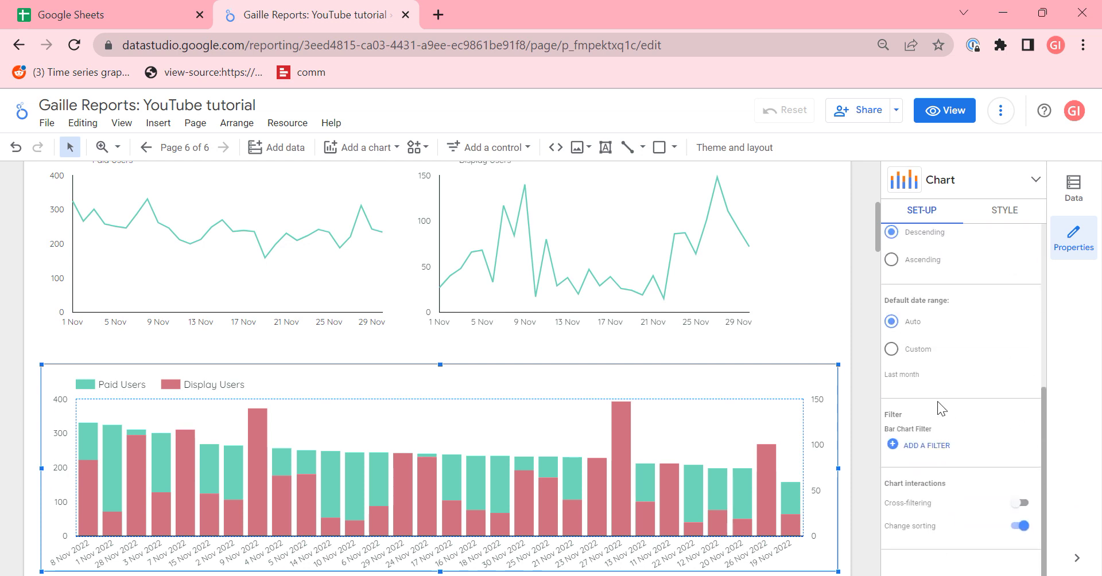
scroll(947, 327, up, 2)
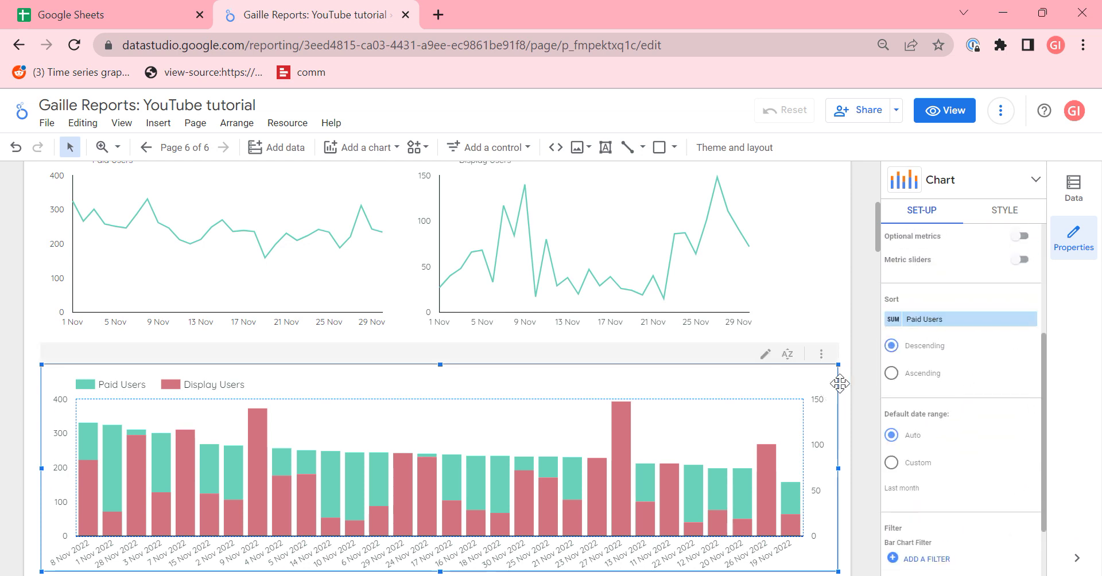